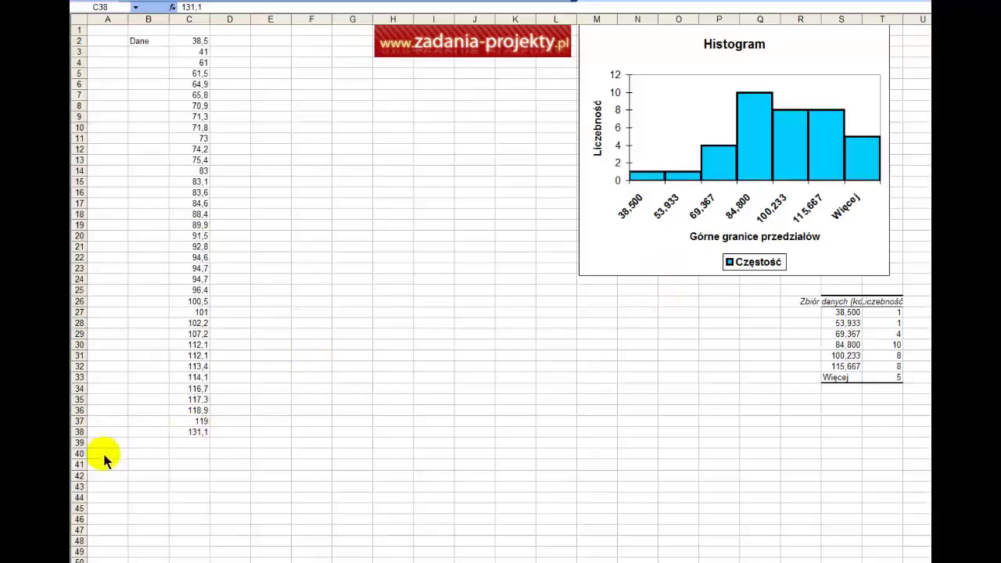
# Select the cost values C2:C38 in column C, then clear the selection
pyautogui.hotkey('ctrl', 'shift', 'Up')
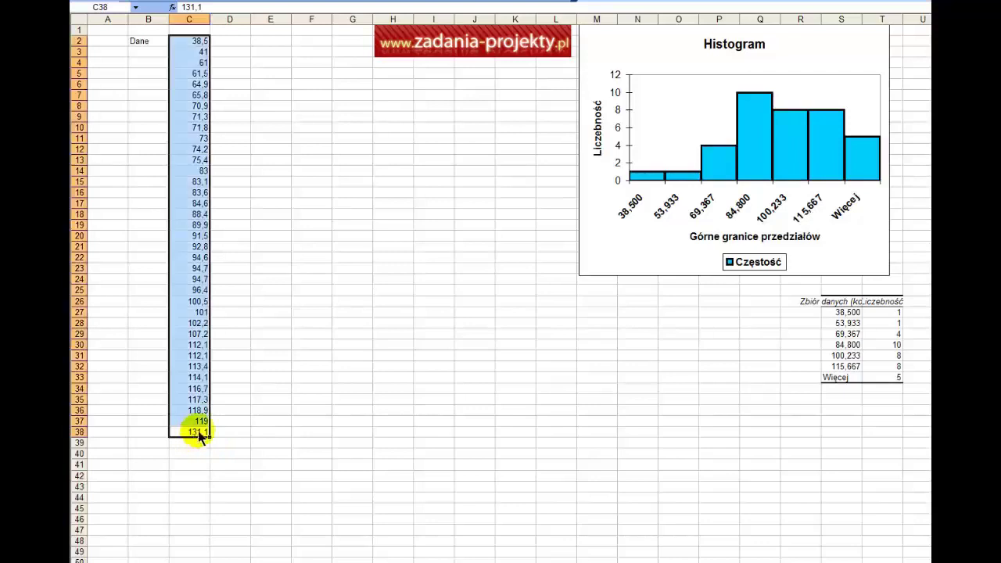
pyautogui.click(195, 435)
pyautogui.moveTo(196, 433); pyautogui.dragTo(201, 44)
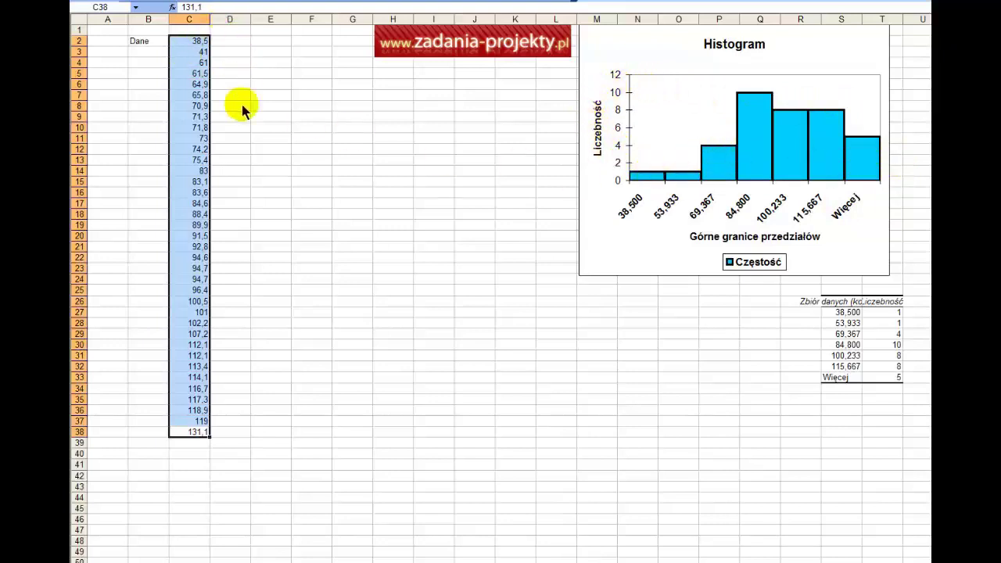
pyautogui.click(344, 140)
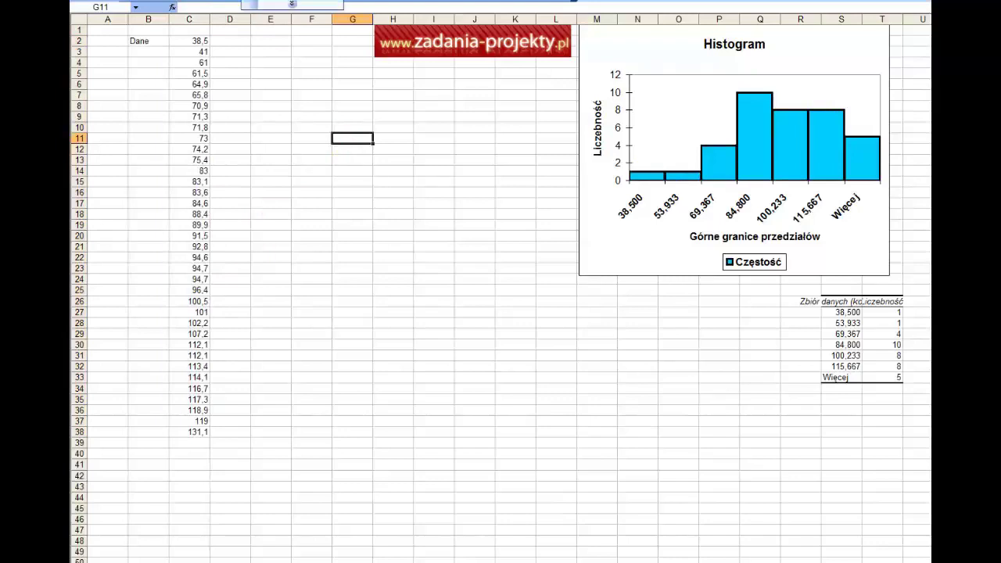
# Open Statystyka opisowa from Data Analysis with input range C2:C38, grouped by columns
pyautogui.click(292, 5)
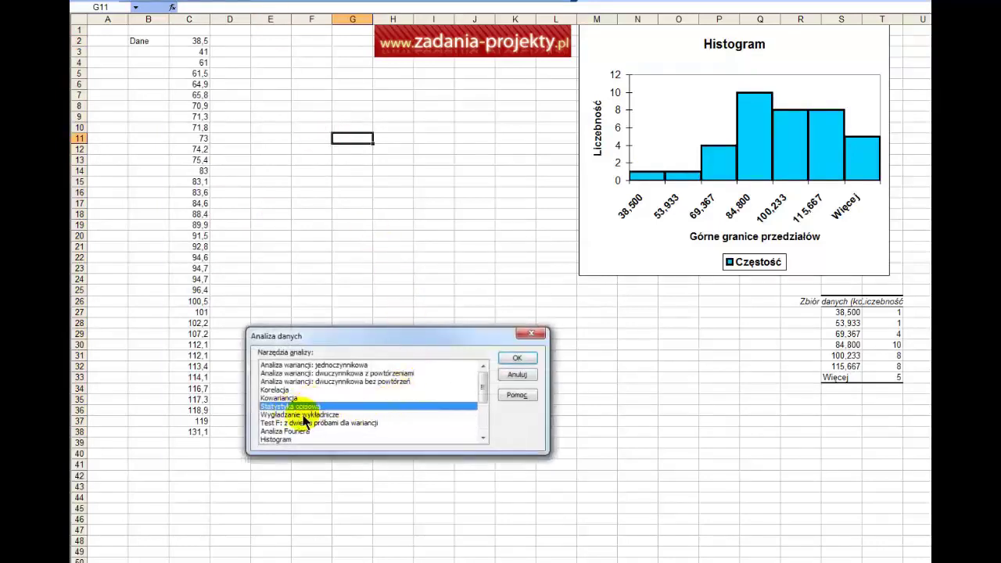
pyautogui.click(517, 360)
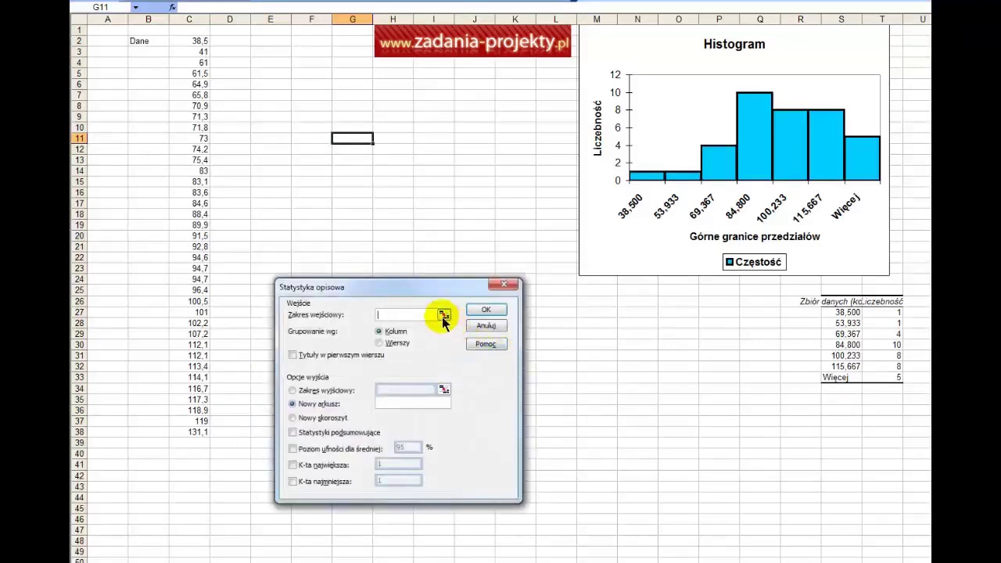
pyautogui.click(443, 316)
pyautogui.moveTo(195, 432); pyautogui.dragTo(195, 40)
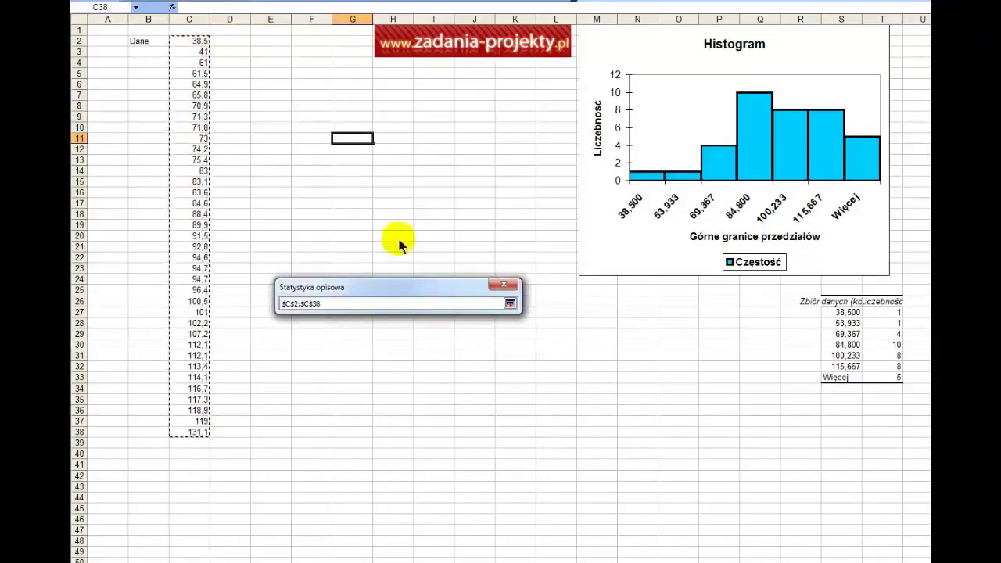
pyautogui.click(510, 303)
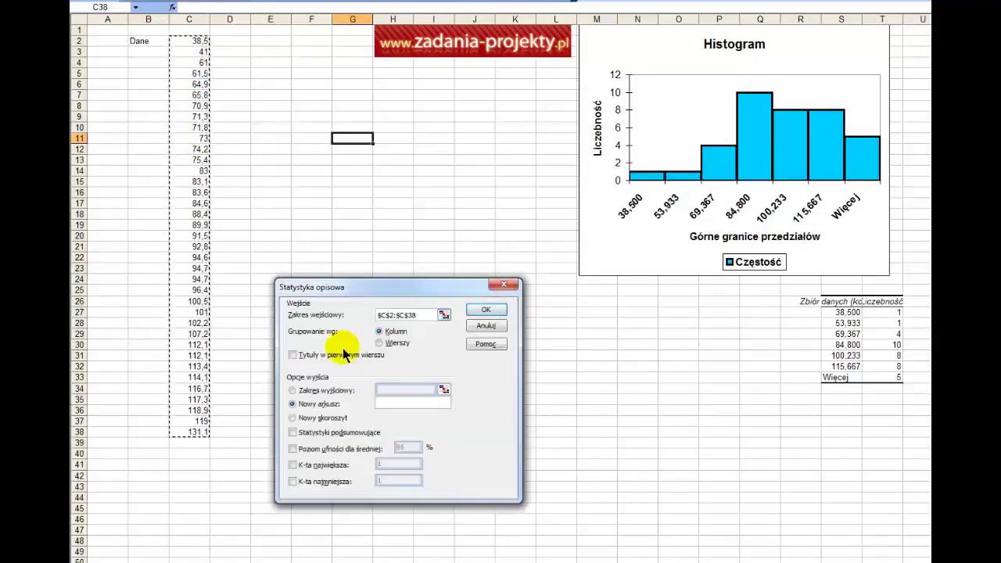
pyautogui.click(381, 331)
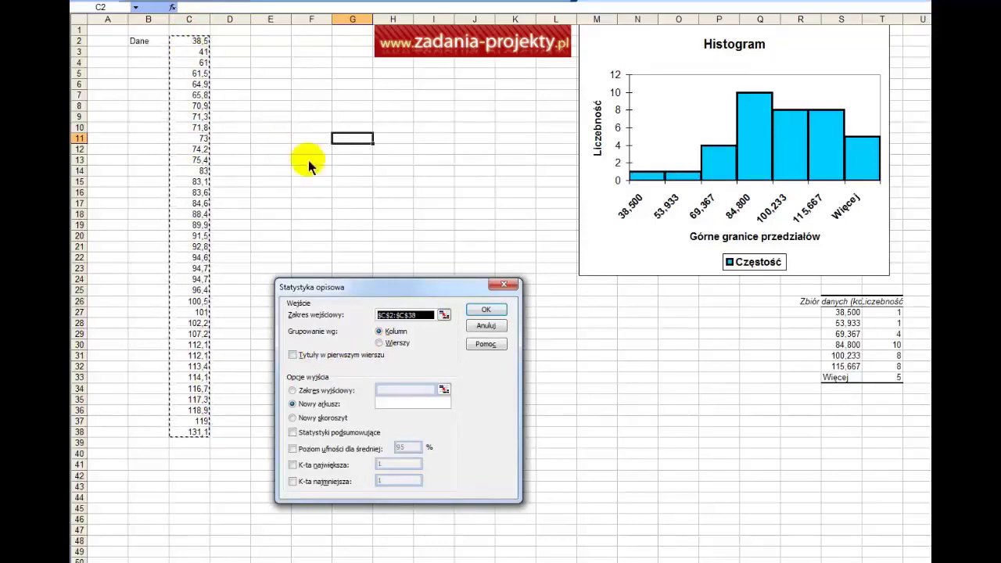
# Leave the Tytuły w pierwszym wierszu (first-row labels) option unticked
pyautogui.click(328, 358)
pyautogui.click(328, 360)
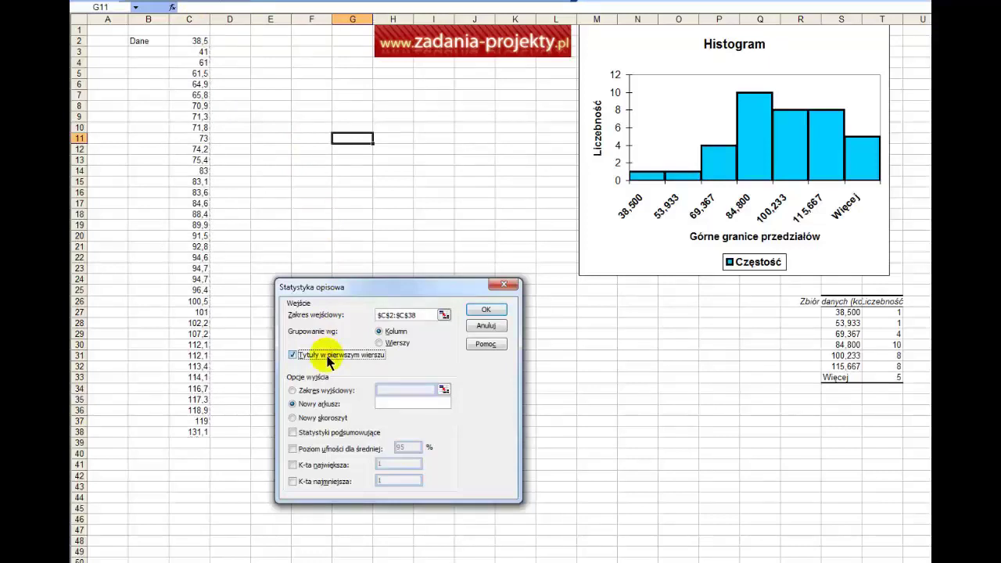
pyautogui.click(329, 359)
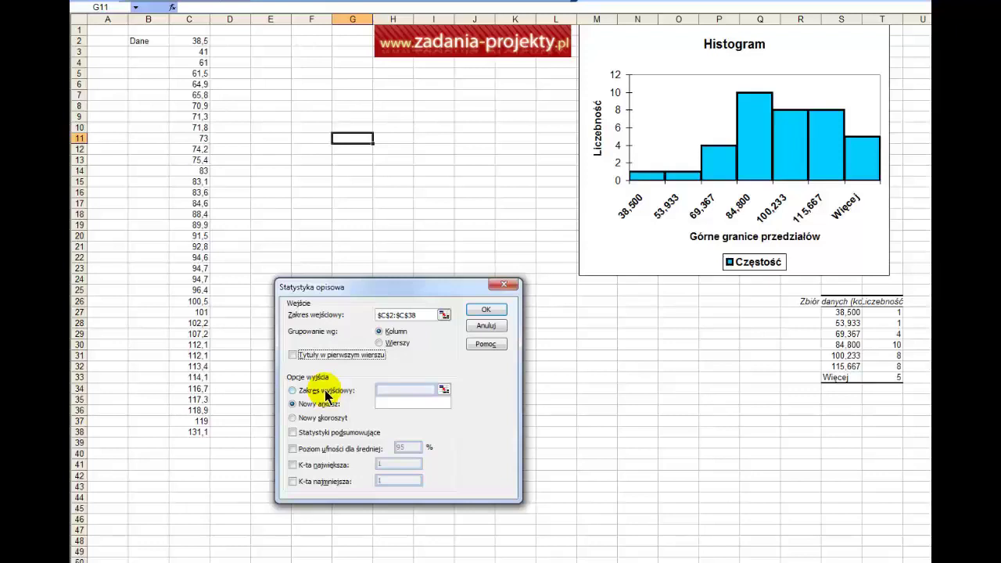
# Set the output range to $E$8, then switch output to a new sheet named statystyki
pyautogui.click(324, 391)
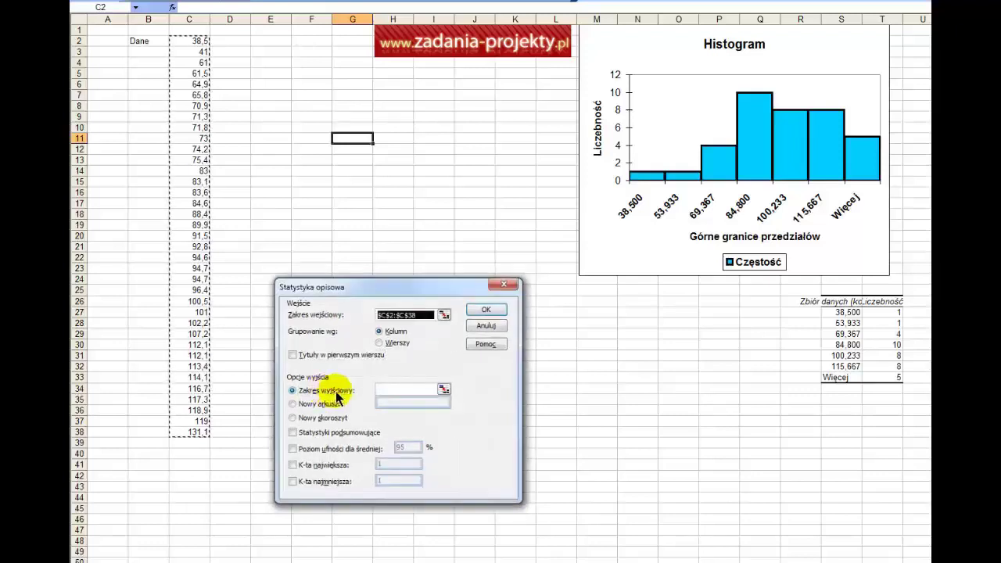
pyautogui.click(443, 390)
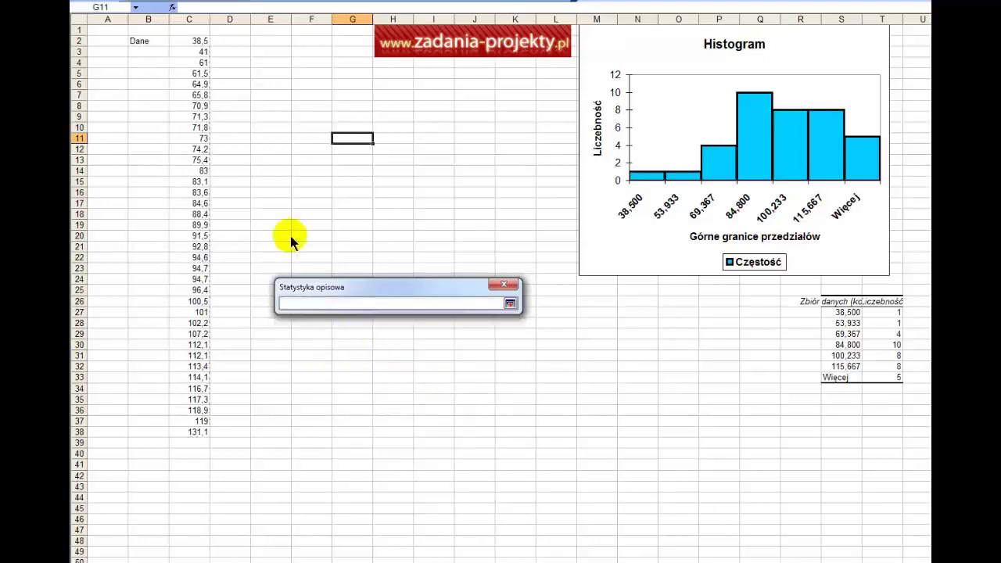
pyautogui.click(271, 105)
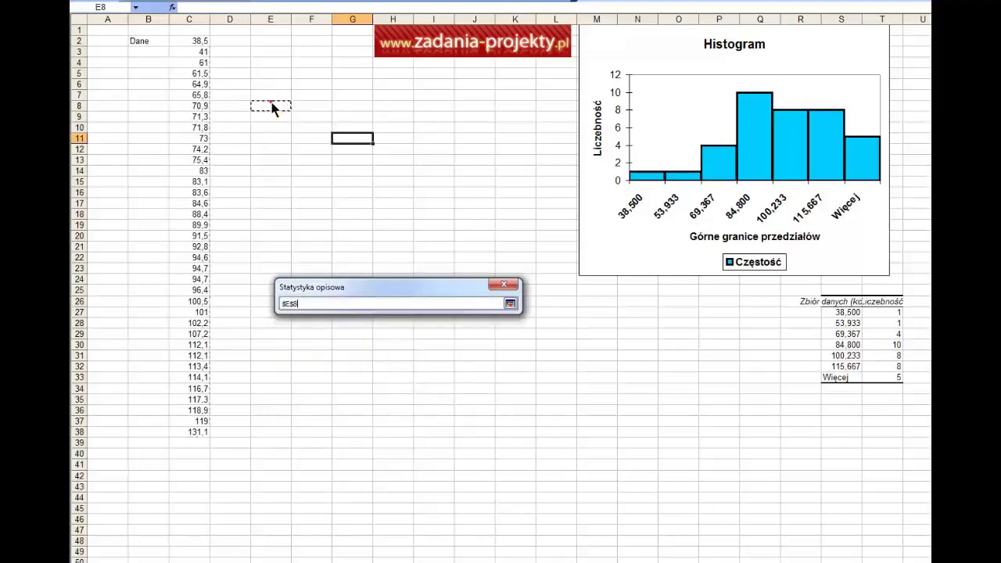
pyautogui.click(510, 304)
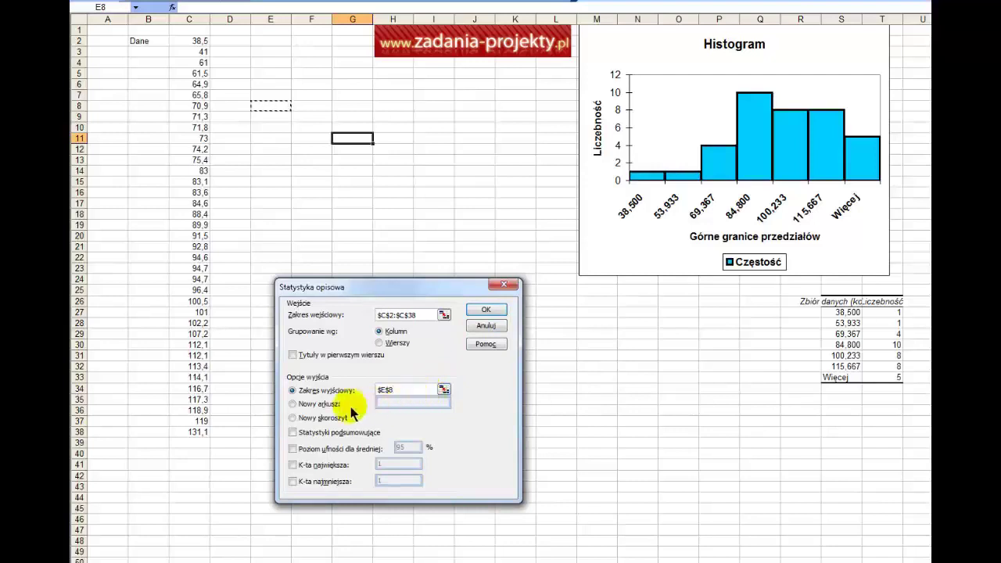
pyautogui.click(308, 408)
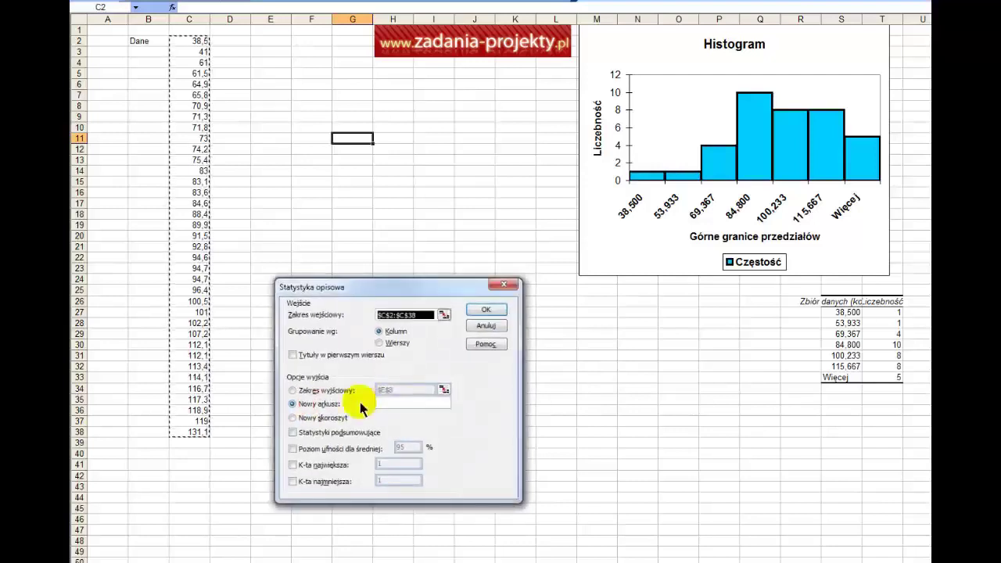
pyautogui.click(408, 402)
pyautogui.write('statystyki')
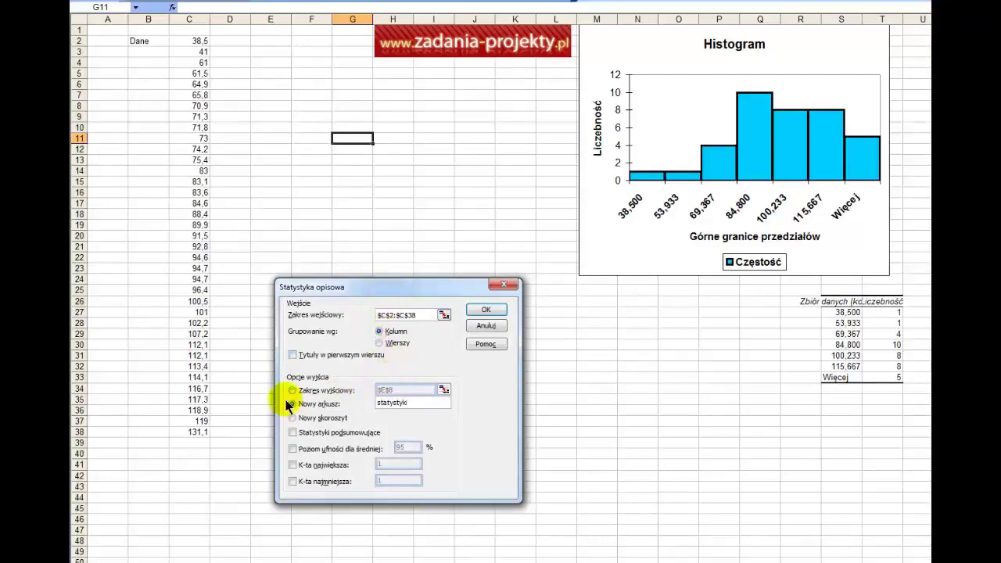
# Output to $E$8 with only summary statistics, no confidence level or k-th values, and run it
pyautogui.click(338, 391)
pyautogui.click(339, 394)
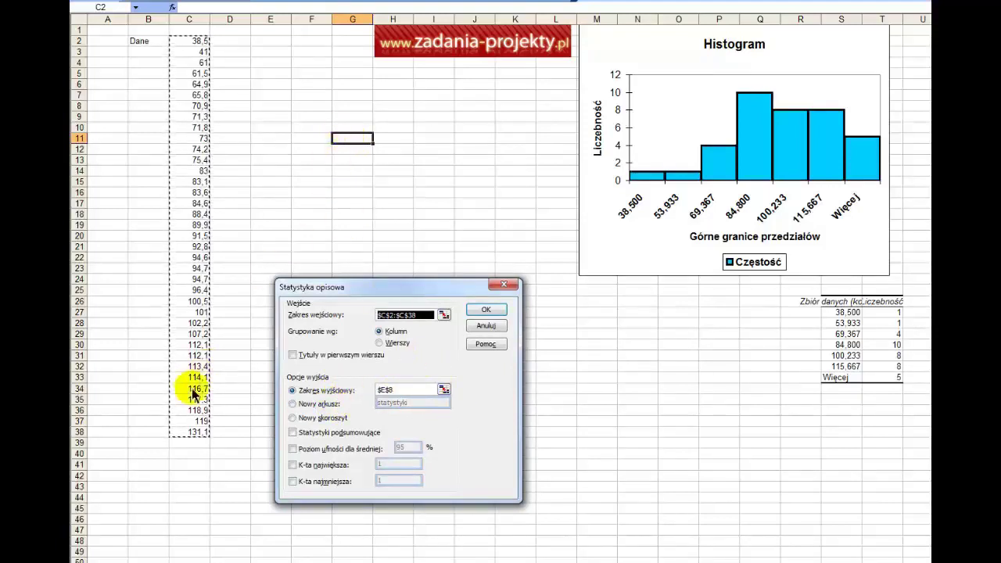
pyautogui.click(315, 434)
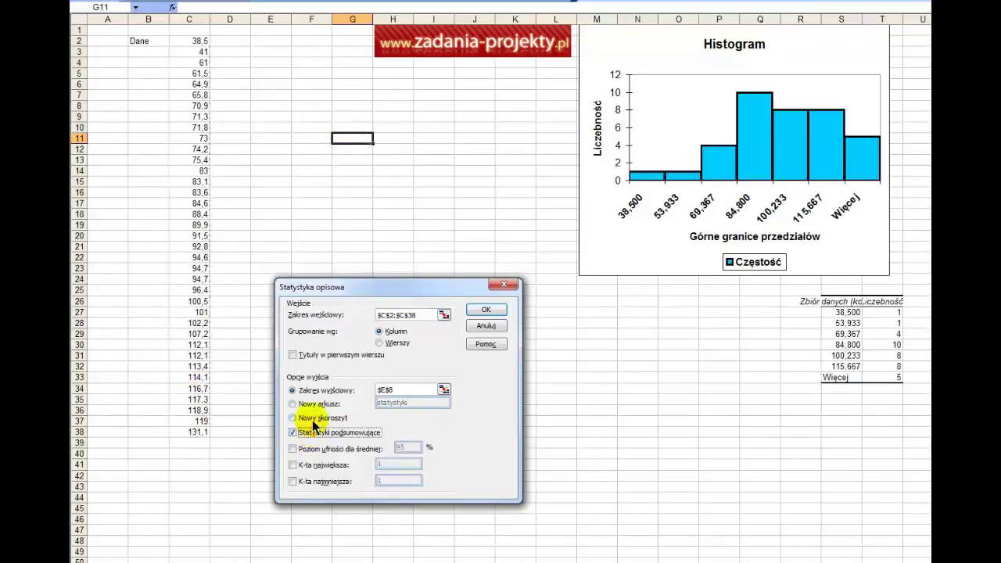
pyautogui.click(356, 449)
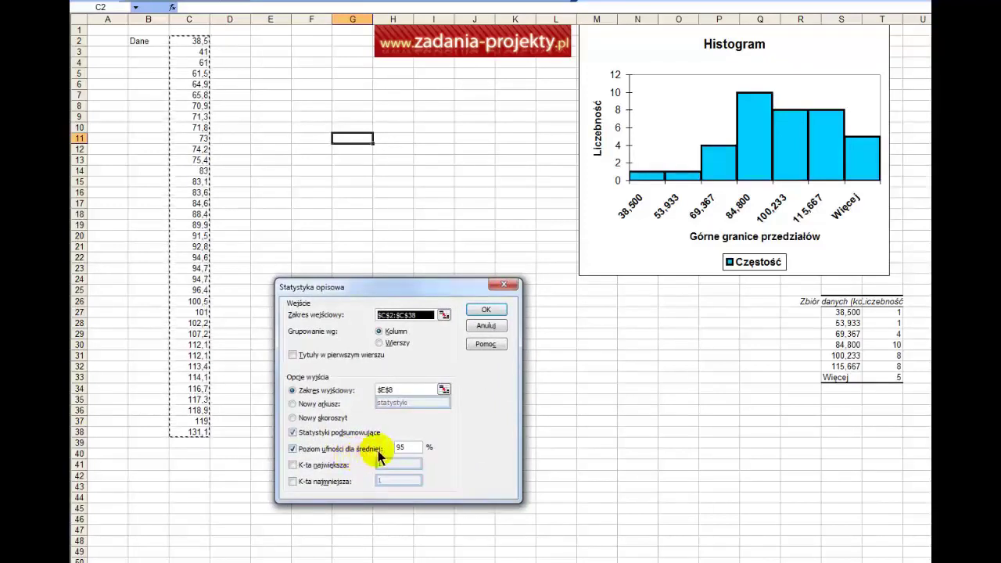
pyautogui.click(380, 451)
pyautogui.click(380, 451)
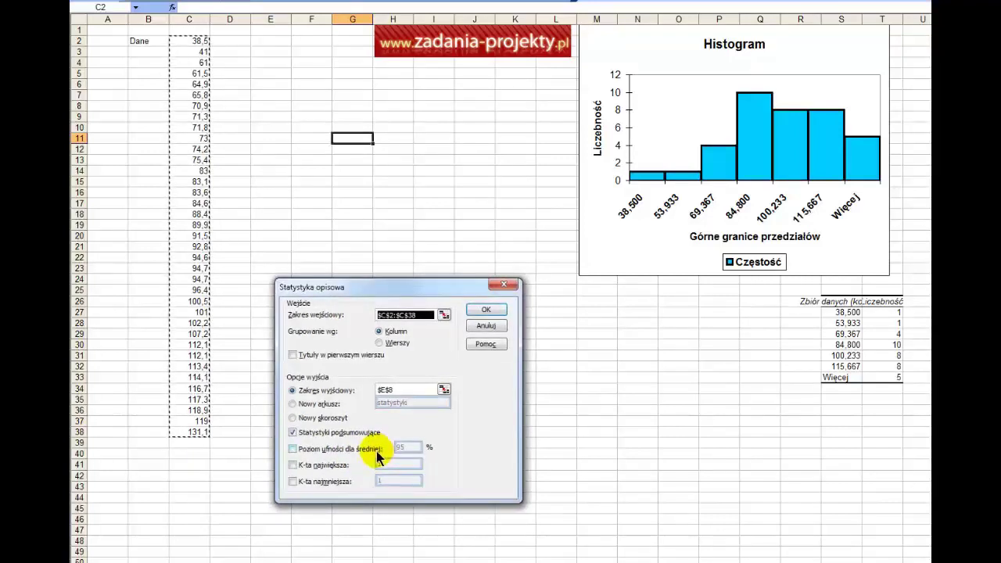
pyautogui.click(328, 465)
pyautogui.click(319, 483)
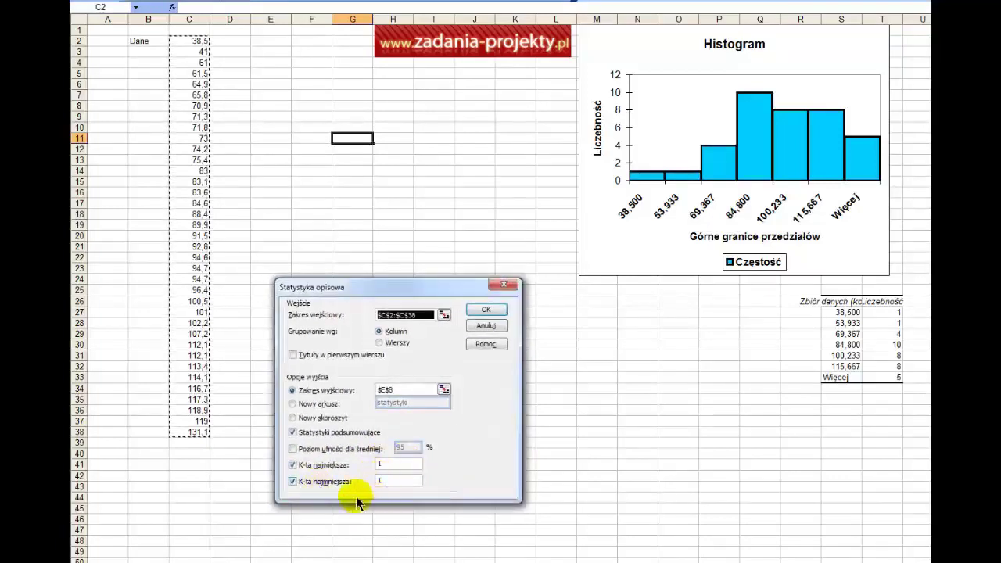
pyautogui.click(327, 481)
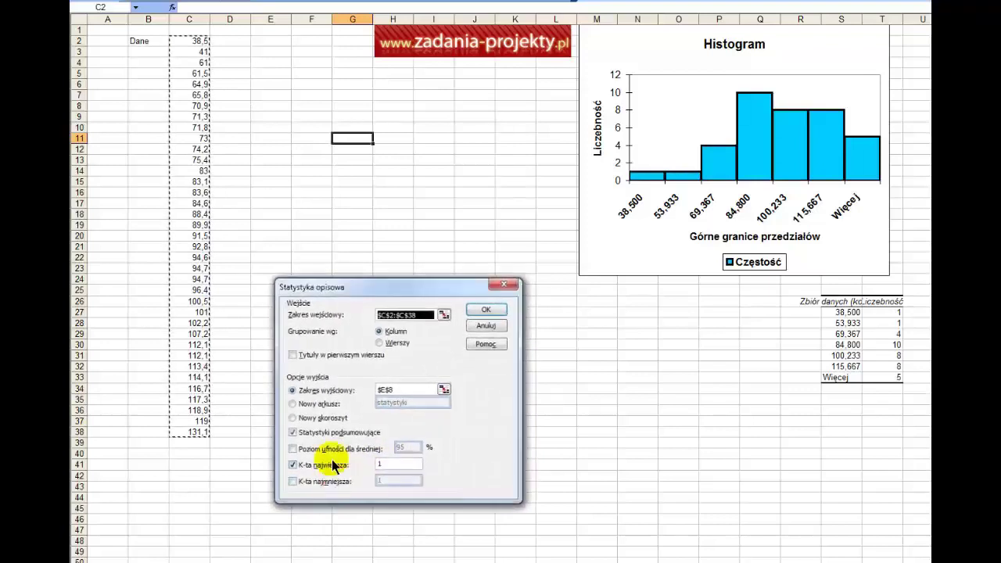
pyautogui.click(332, 463)
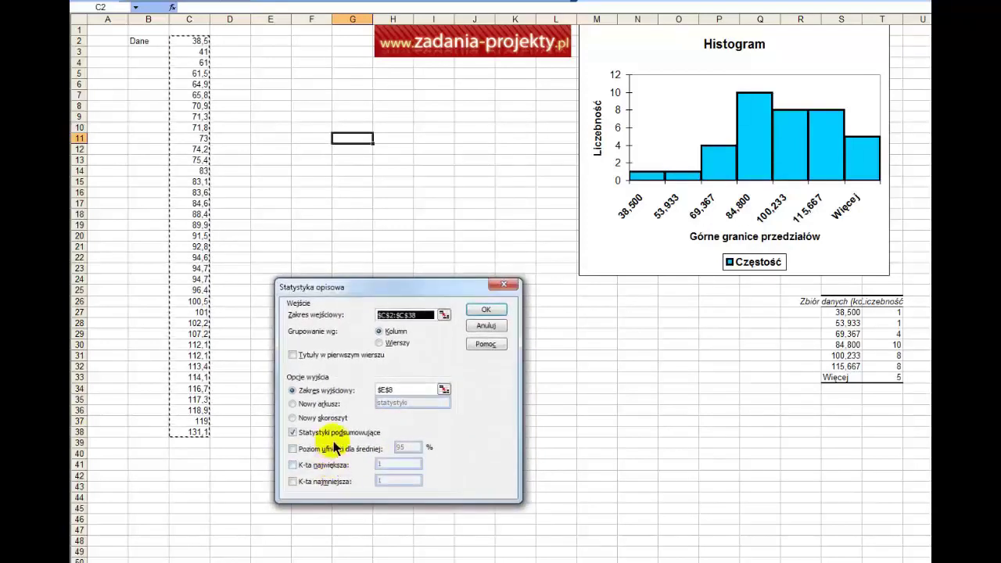
pyautogui.click(483, 310)
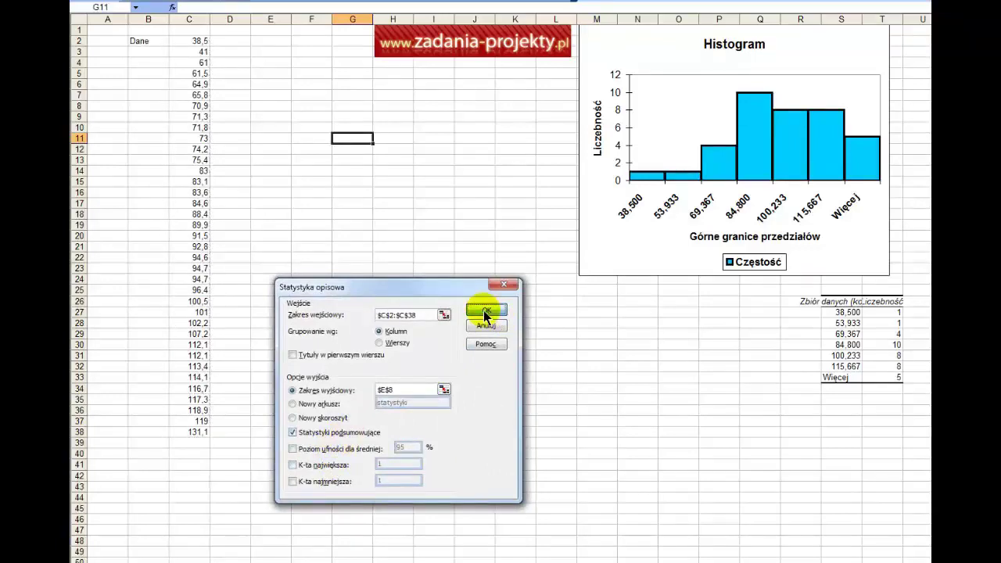
# Round the mean, standard error, deviation, variance, kurtosis and skewness to three decimals
pyautogui.click(387, 344)
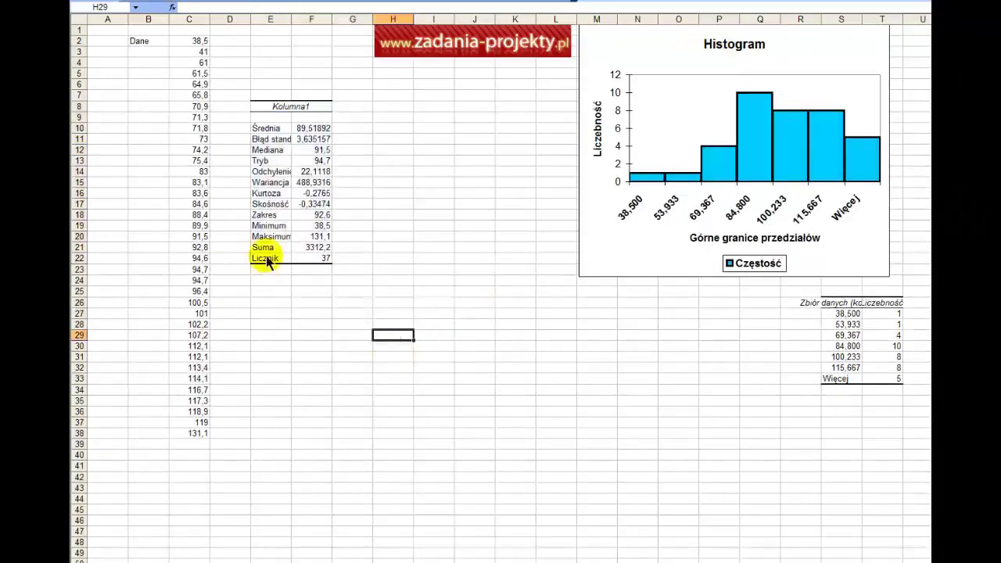
pyautogui.moveTo(322, 160)
pyautogui.mouseDown()
pyautogui.moveTo(326, 216)
pyautogui.moveTo(327, 181)
pyautogui.mouseUp()
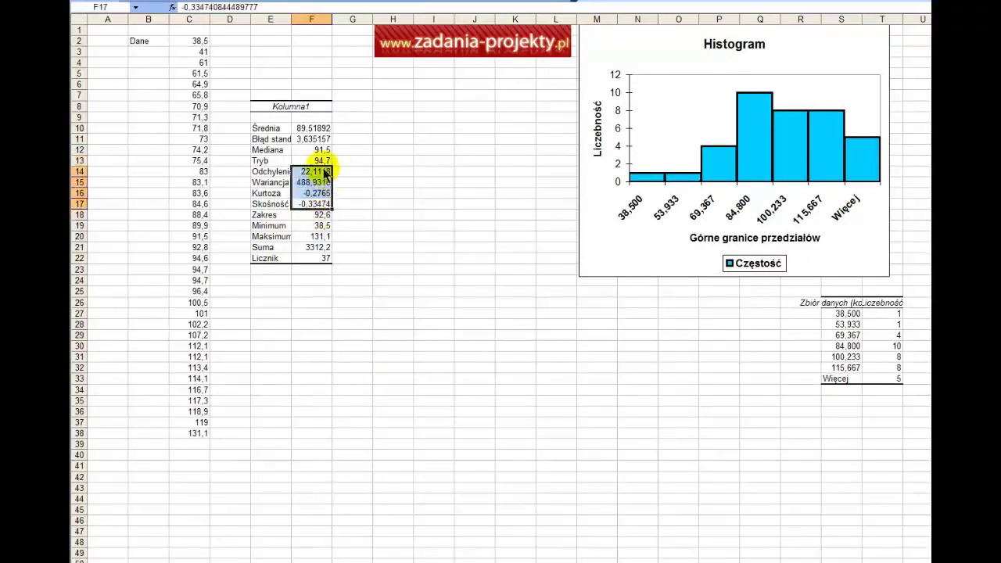
pyautogui.moveTo(319, 129); pyautogui.dragTo(327, 140)
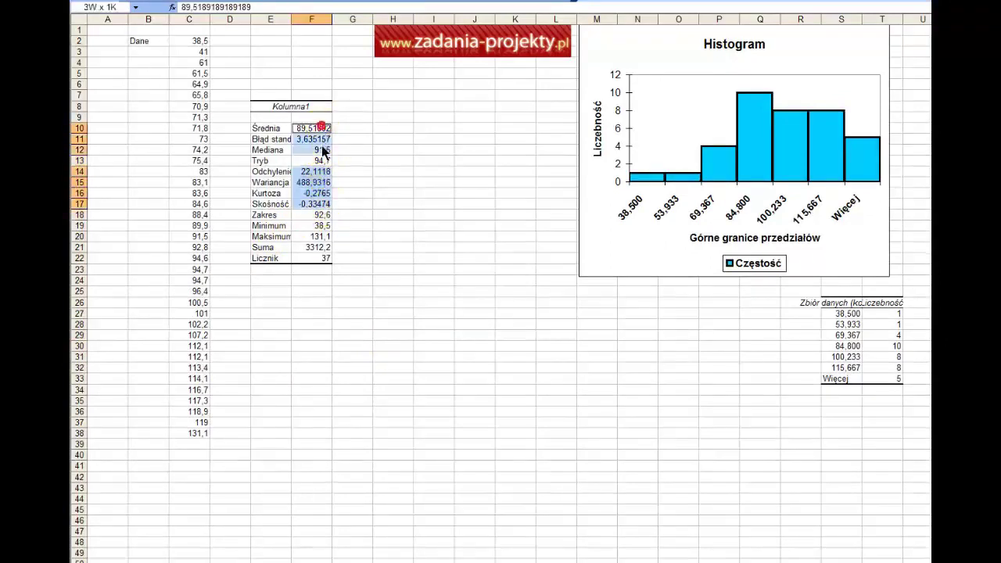
pyautogui.click(430, 17)
pyautogui.click(429, 17)
pyautogui.click(392, 225)
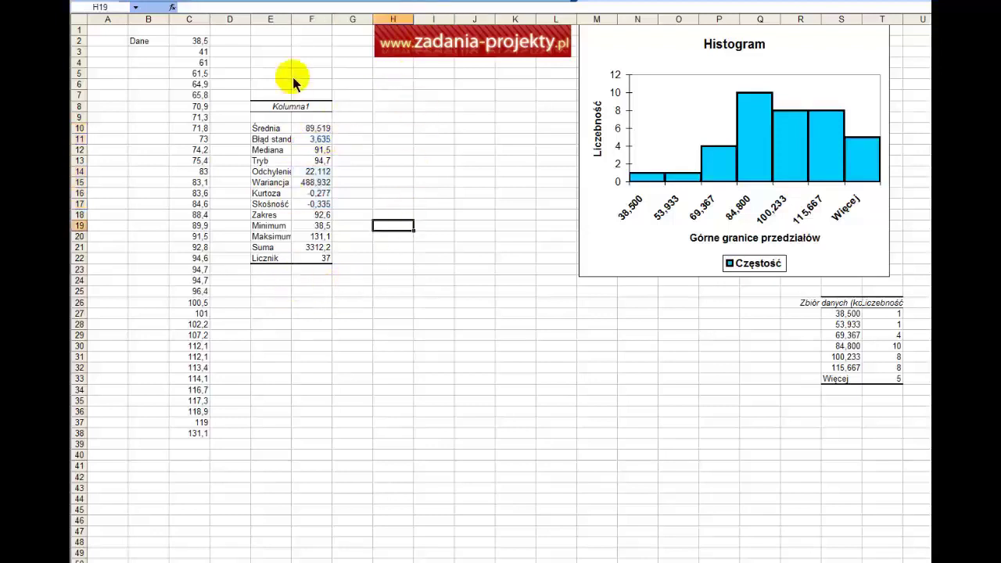
# Widen column E and enter a bold 'Koszty w mln zł' header in C1
pyautogui.moveTo(292, 18); pyautogui.dragTo(319, 19)
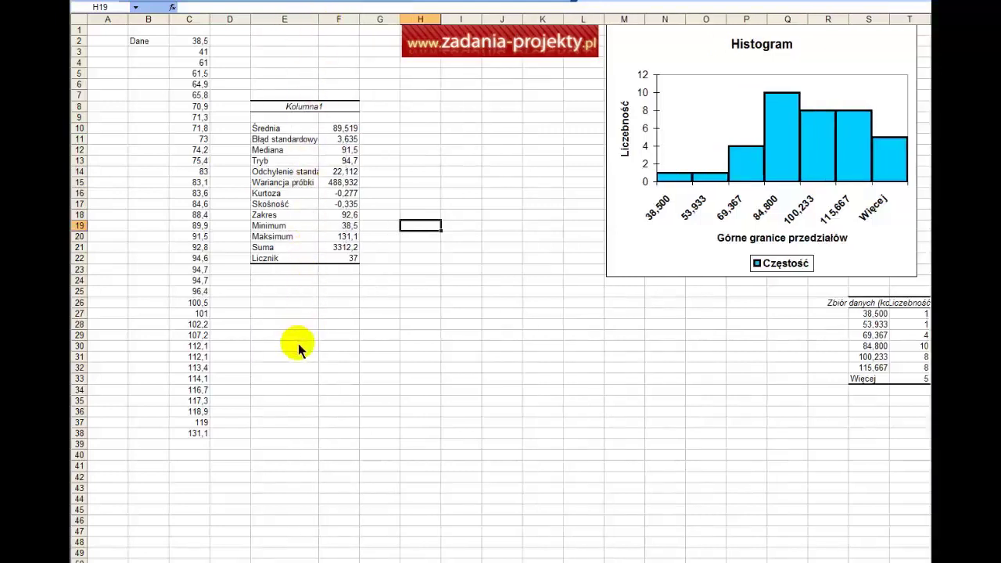
pyautogui.click(298, 343)
pyautogui.click(287, 129)
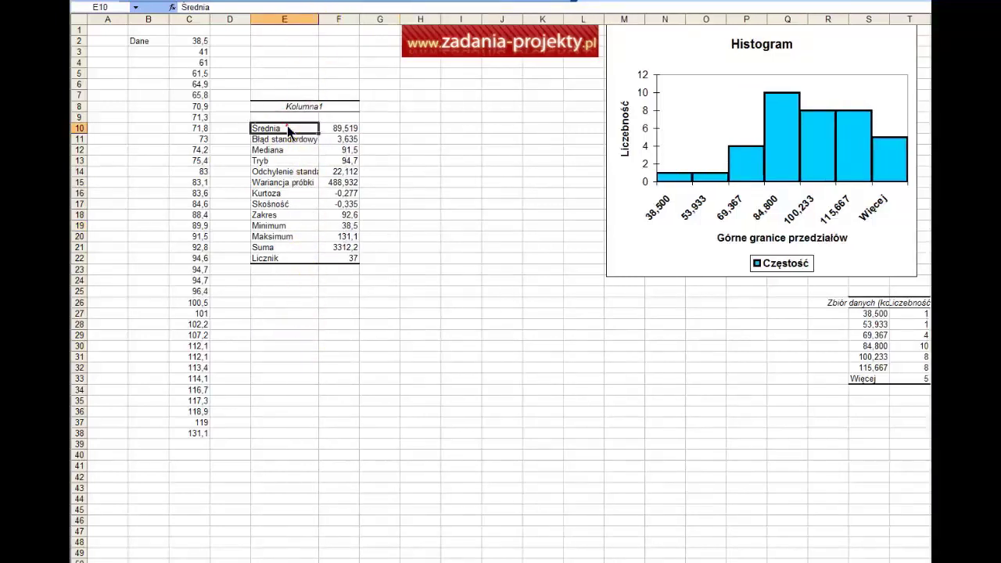
pyautogui.click(206, 31)
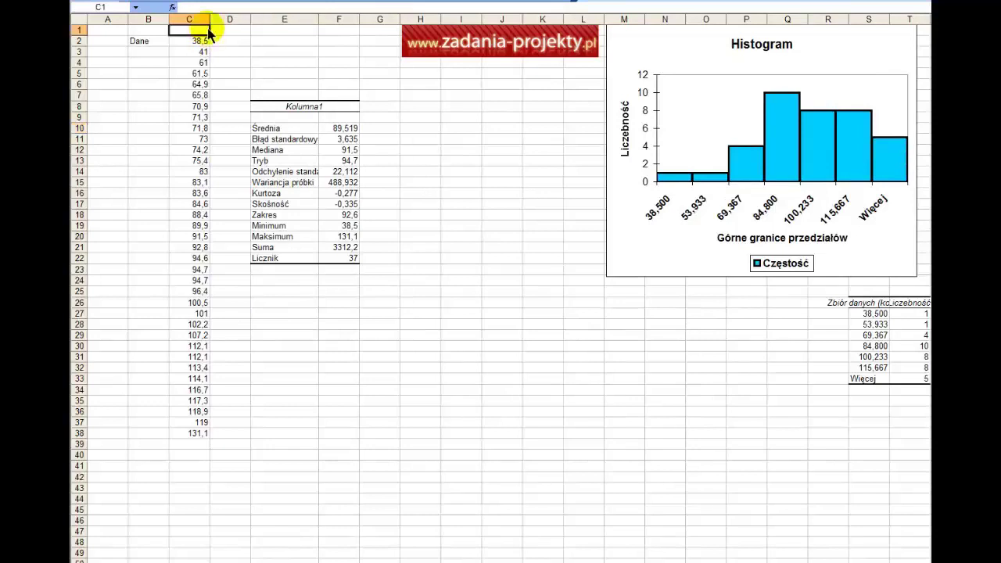
pyautogui.write('Koszty w mln zł')
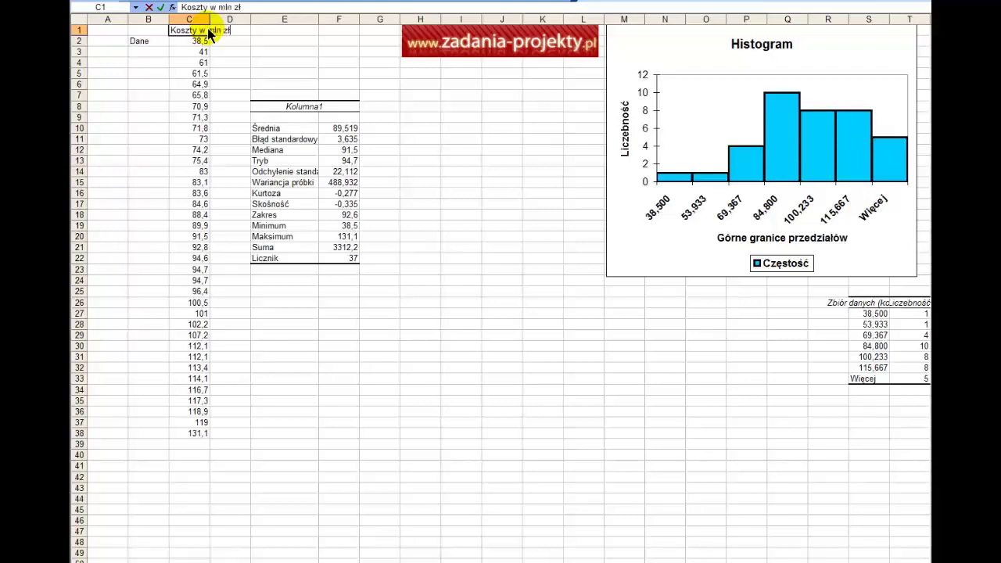
pyautogui.press('Return')
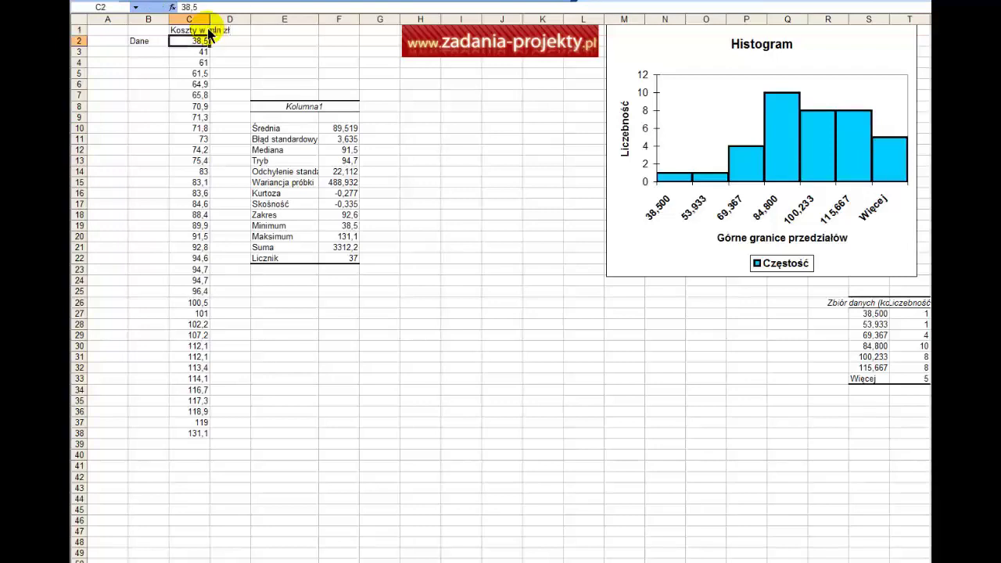
pyautogui.press('Up')
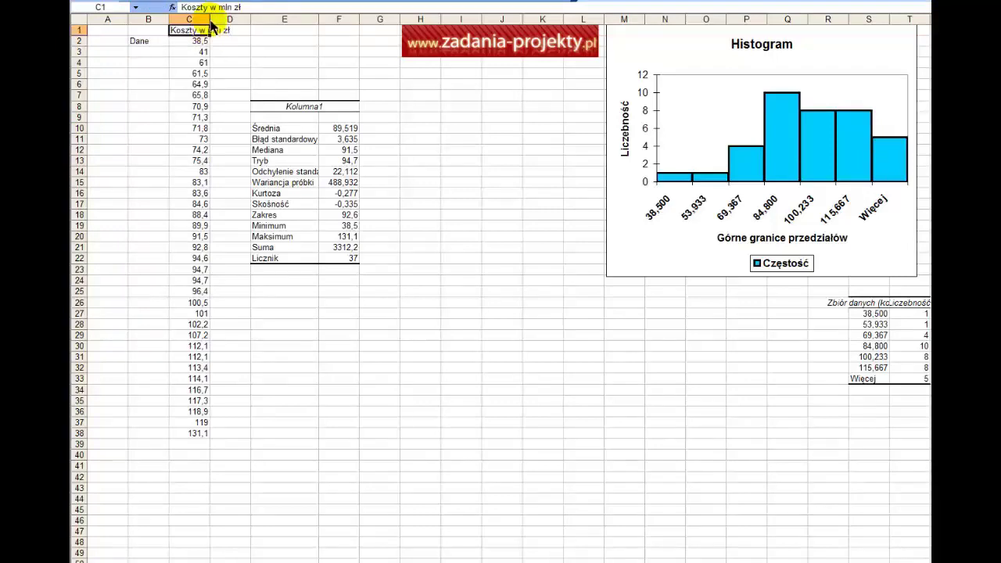
pyautogui.hotkey('ctrl', 'b')
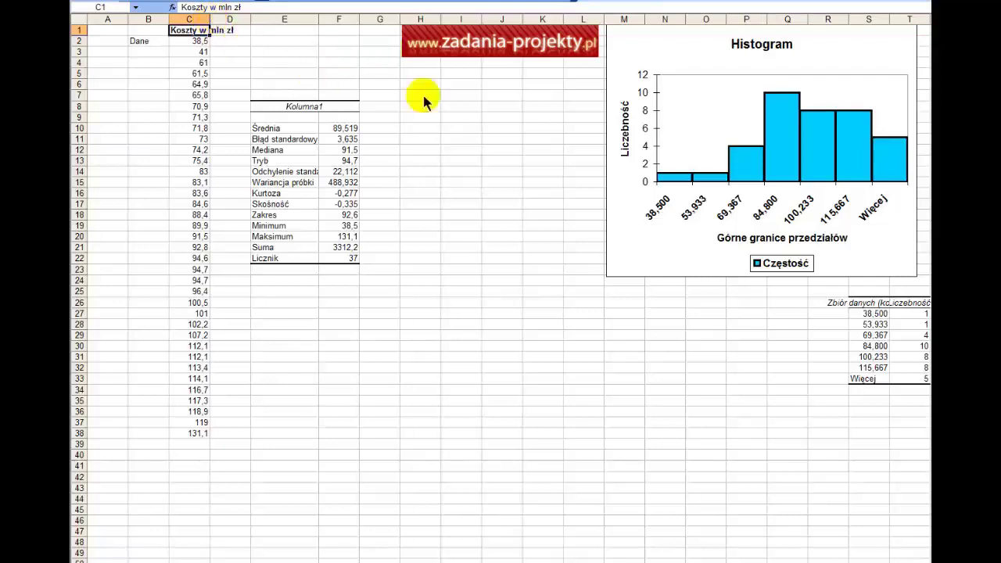
# Rename the statistics table heading in E8 to 'Koszty w mln zł'
pyautogui.click(489, 280)
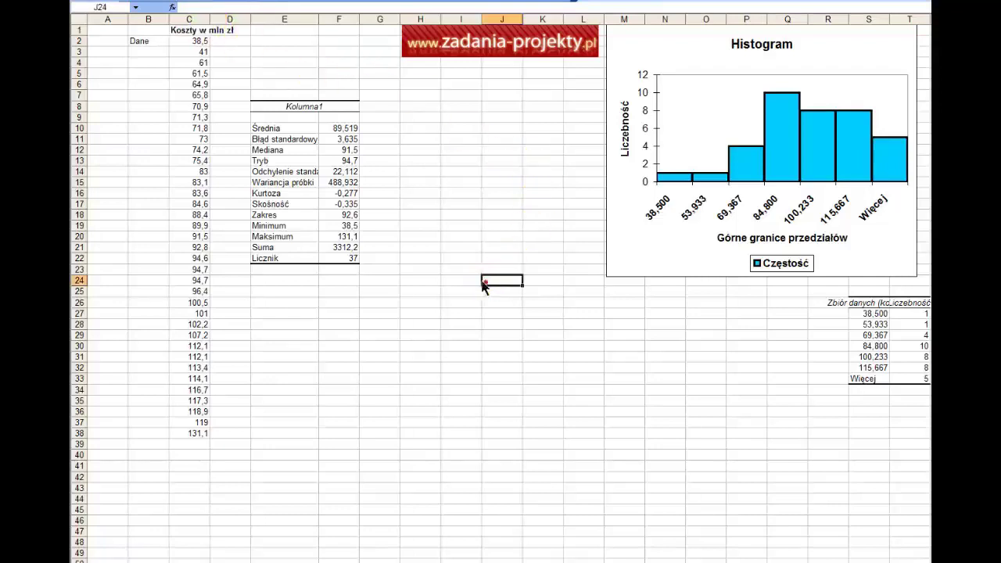
pyautogui.click(276, 107)
pyautogui.write('Koszty')
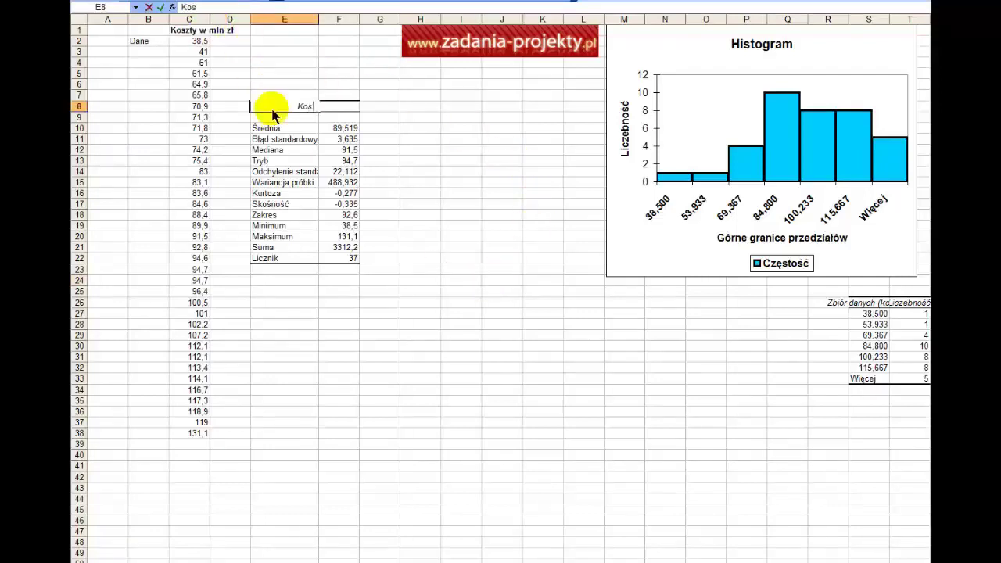
pyautogui.write(' w mln zł')
pyautogui.press('Return')
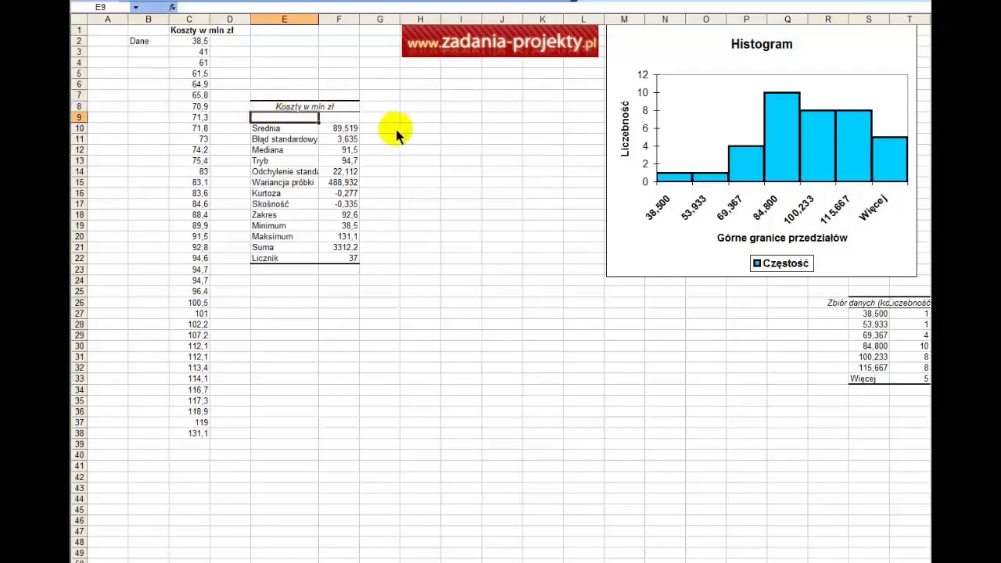
pyautogui.click(560, 217)
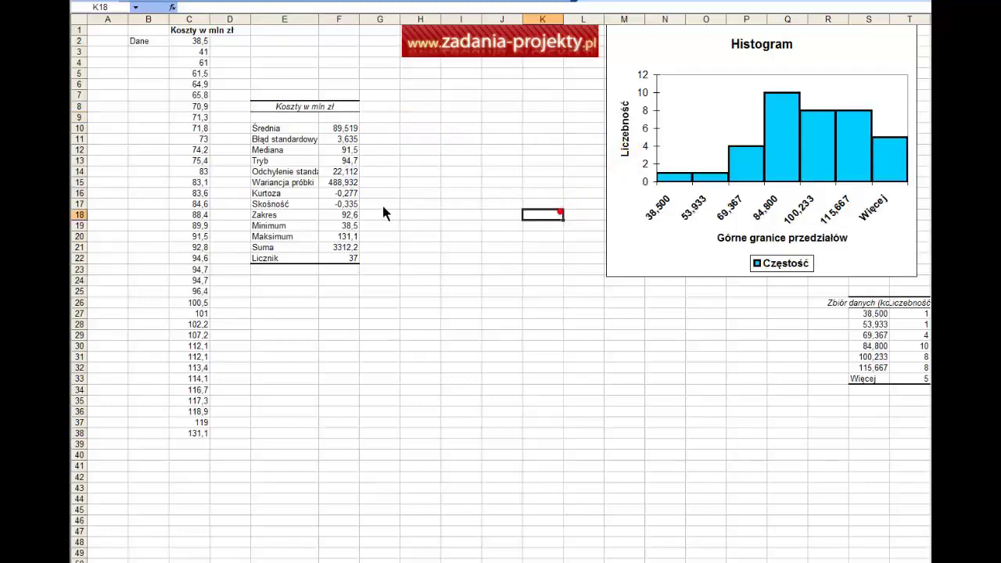
pyautogui.click(309, 129)
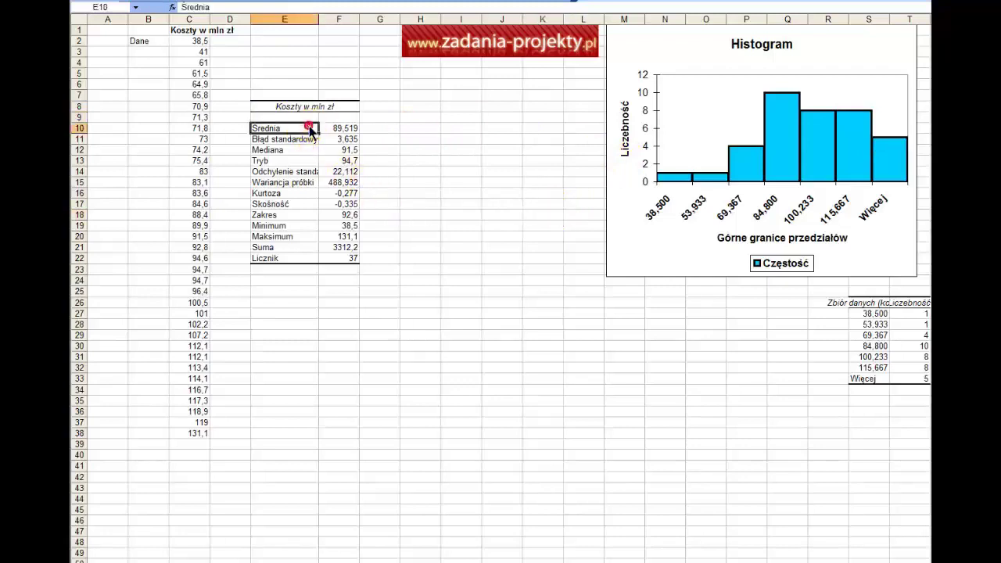
pyautogui.click(349, 131)
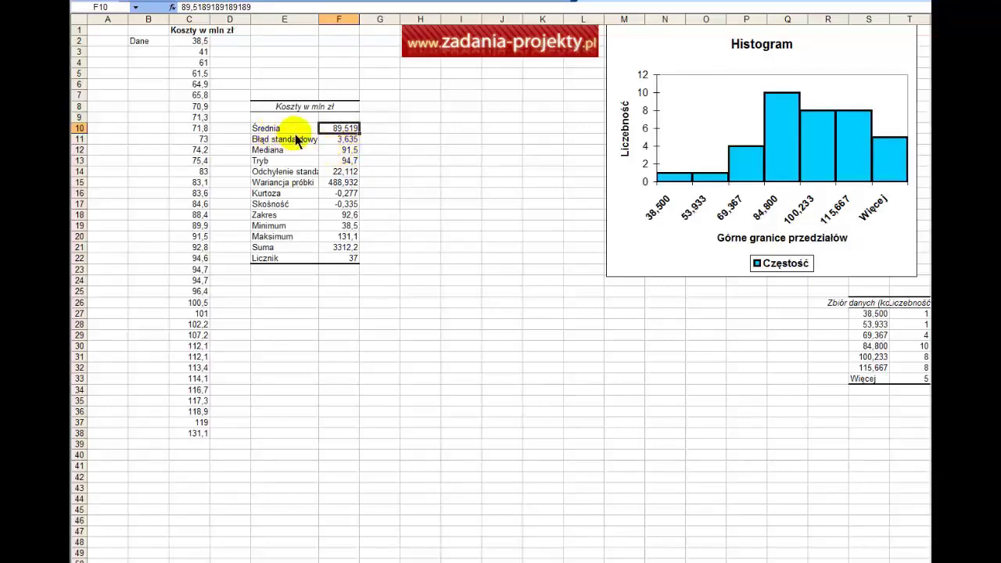
pyautogui.click(346, 138)
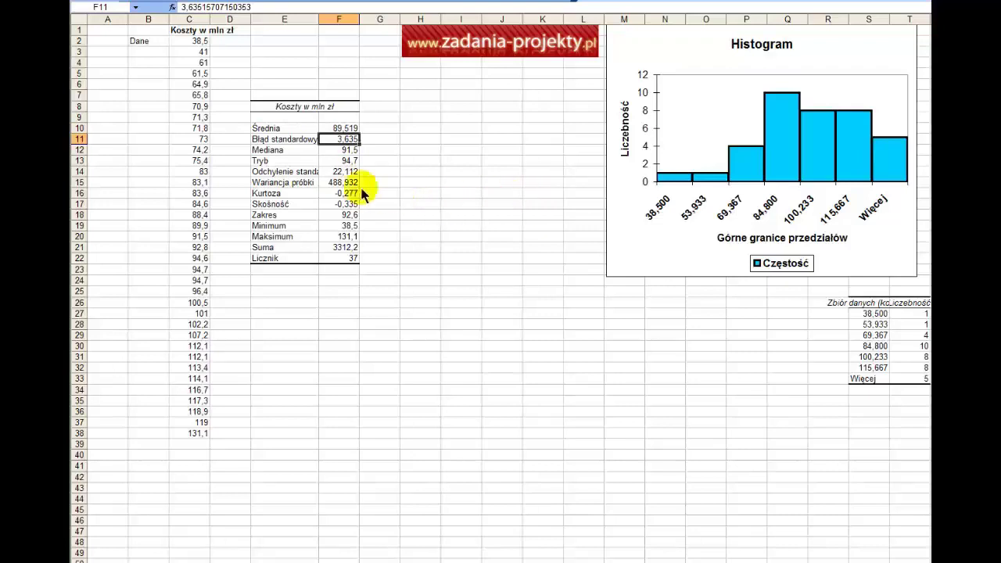
pyautogui.click(272, 150)
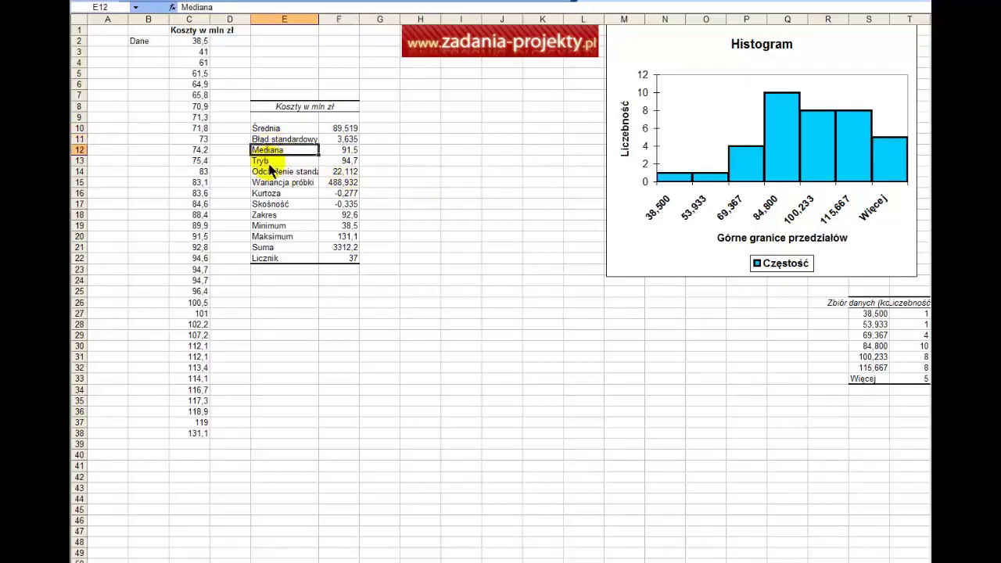
pyautogui.click(348, 150)
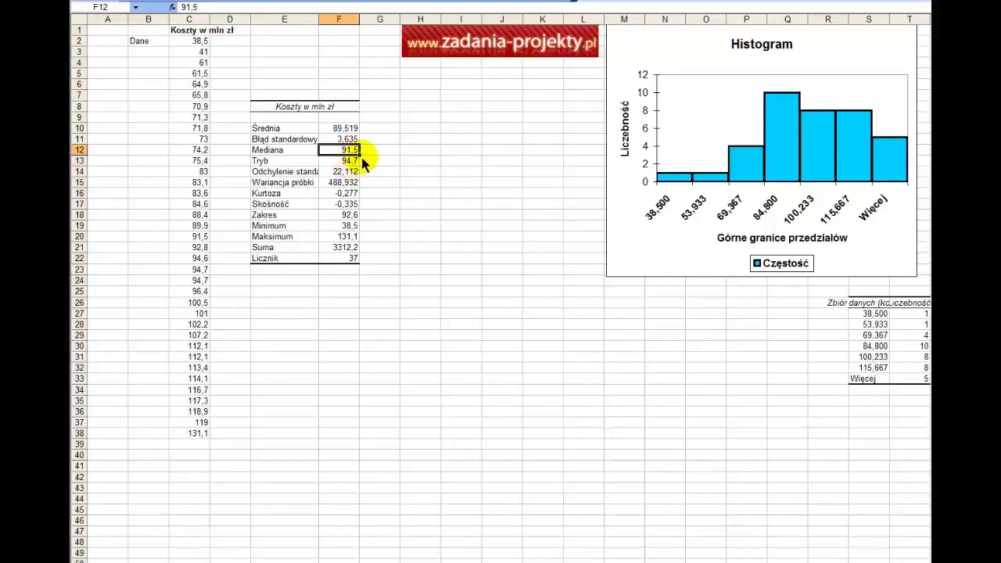
pyautogui.click(276, 163)
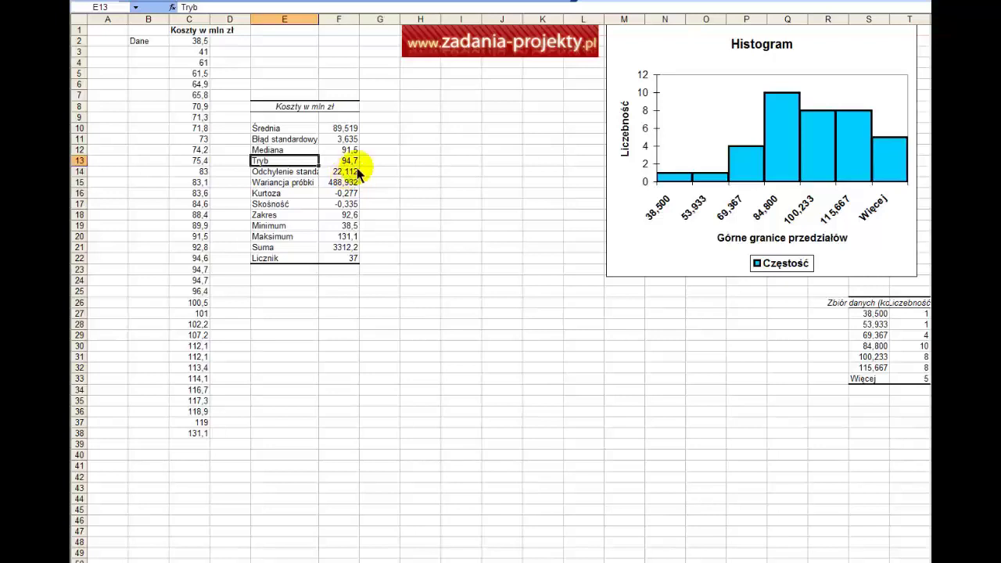
pyautogui.click(346, 161)
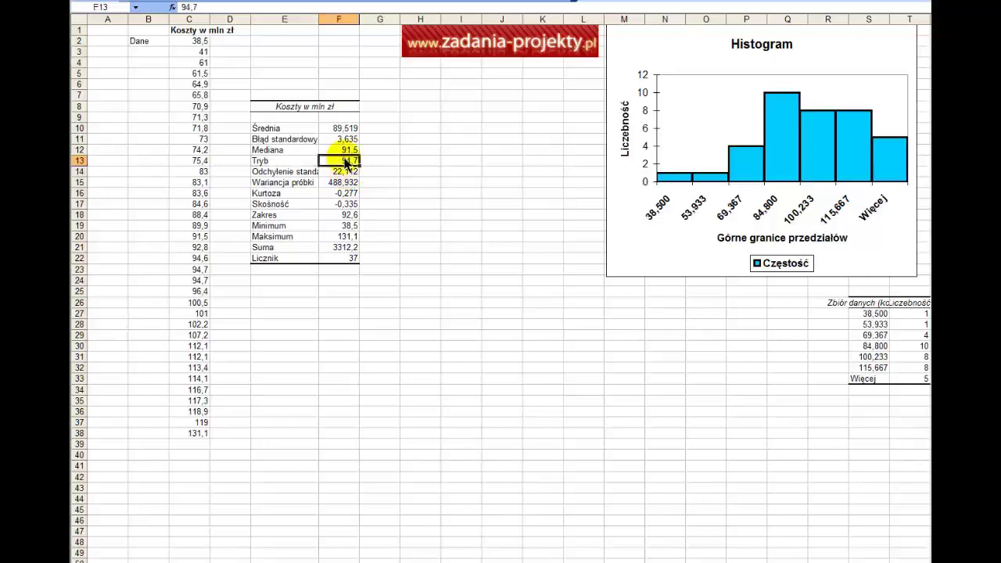
pyautogui.click(380, 161)
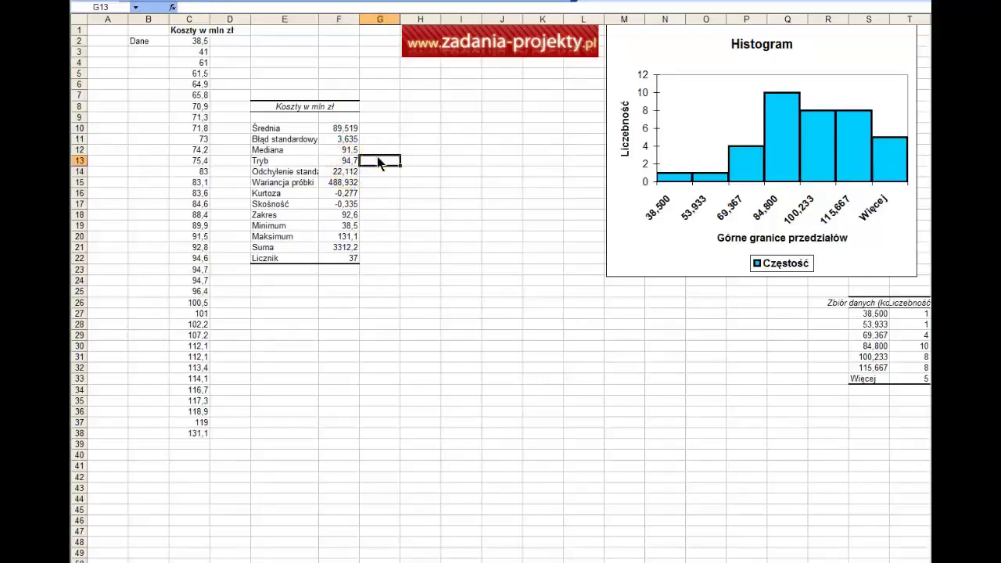
pyautogui.write('#')
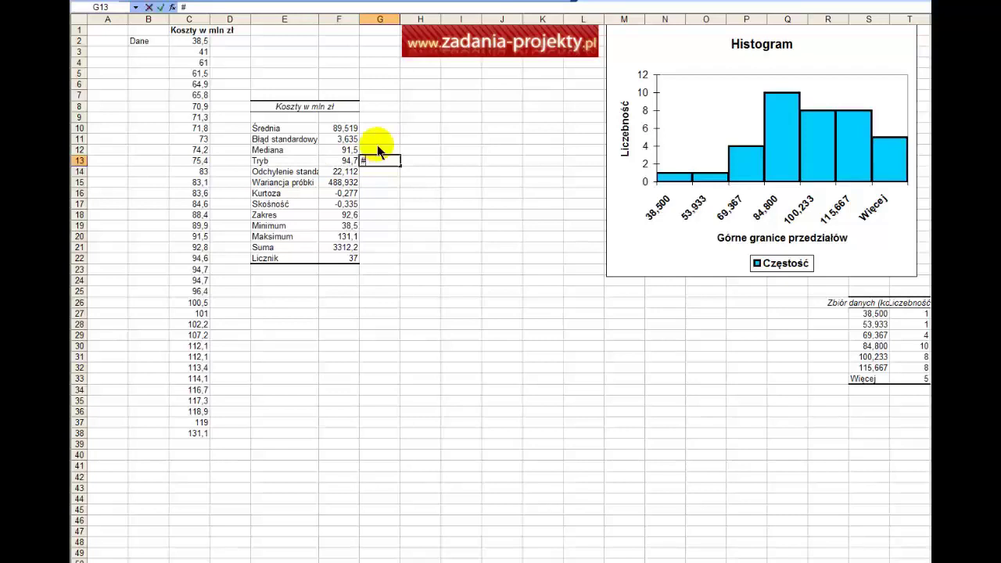
pyautogui.write('N/')
pyautogui.write('D')
pyautogui.press('Return')
pyautogui.press('Up')
pyautogui.press('Delete')
pyautogui.press('Left')
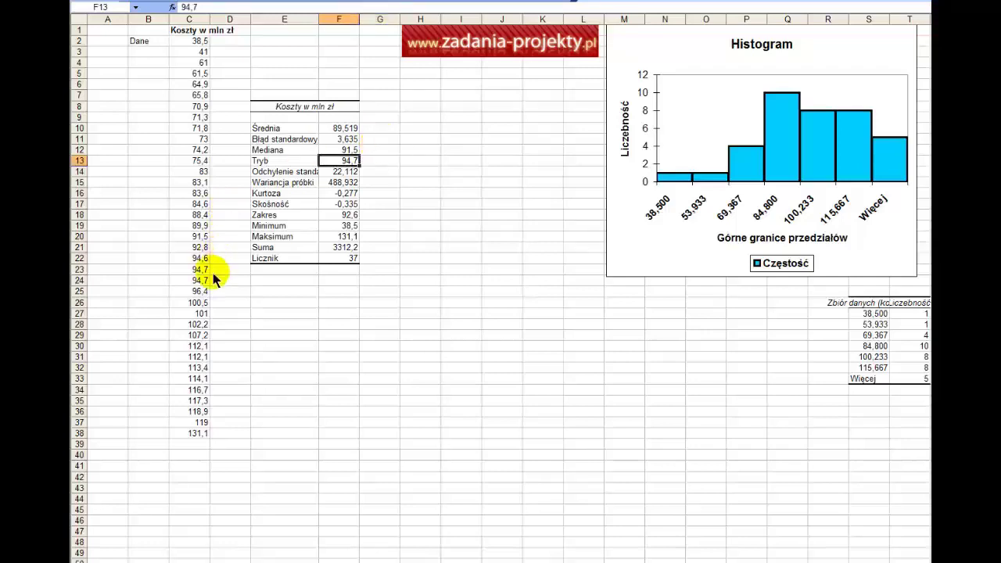
pyautogui.moveTo(199, 269); pyautogui.dragTo(198, 287)
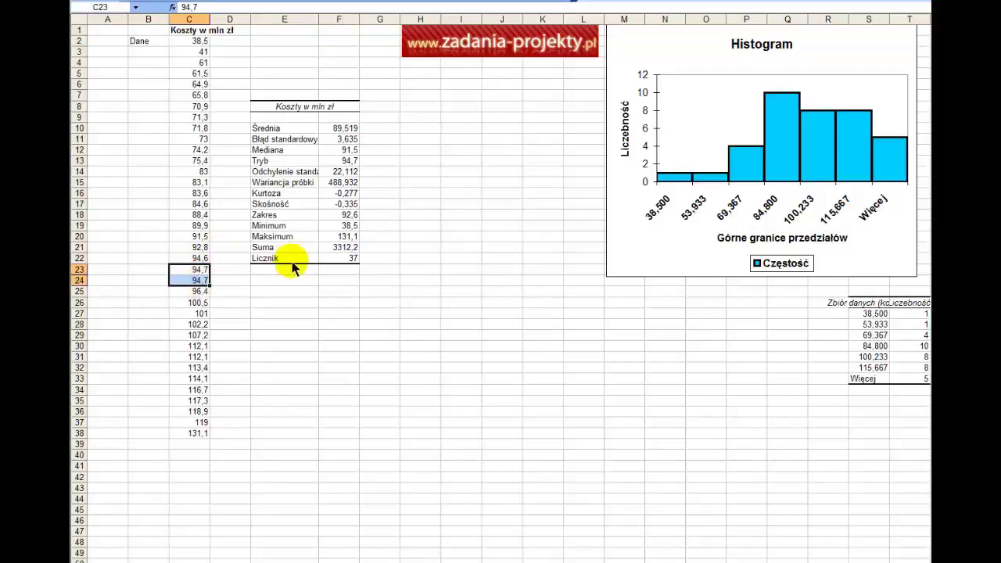
pyautogui.click(272, 164)
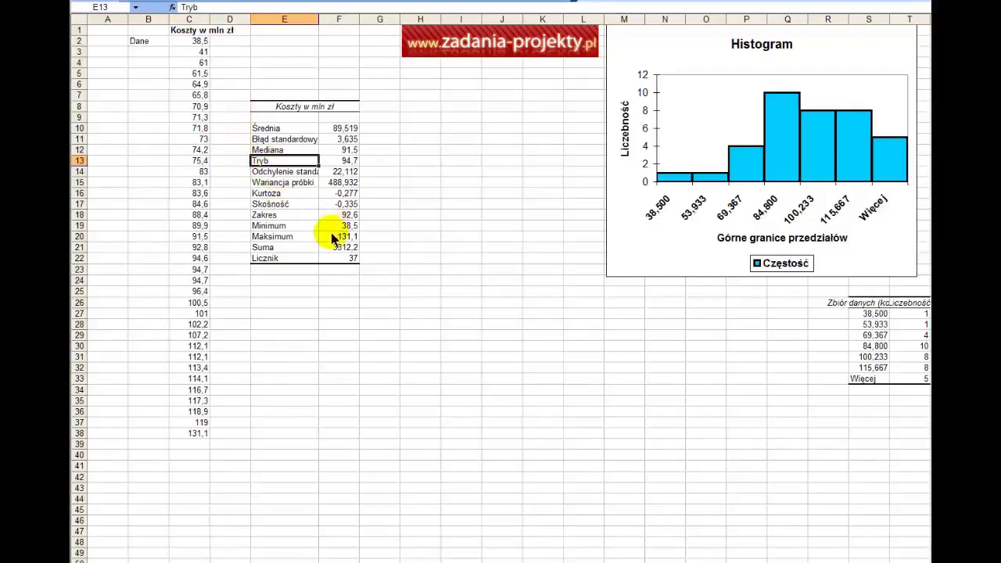
pyautogui.click(301, 173)
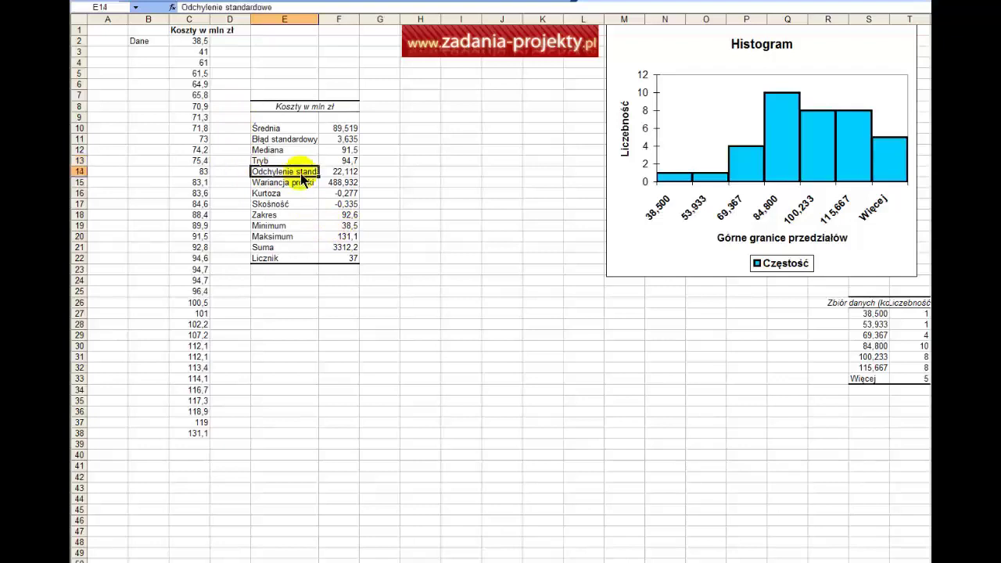
pyautogui.moveTo(270, 160); pyautogui.dragTo(283, 131)
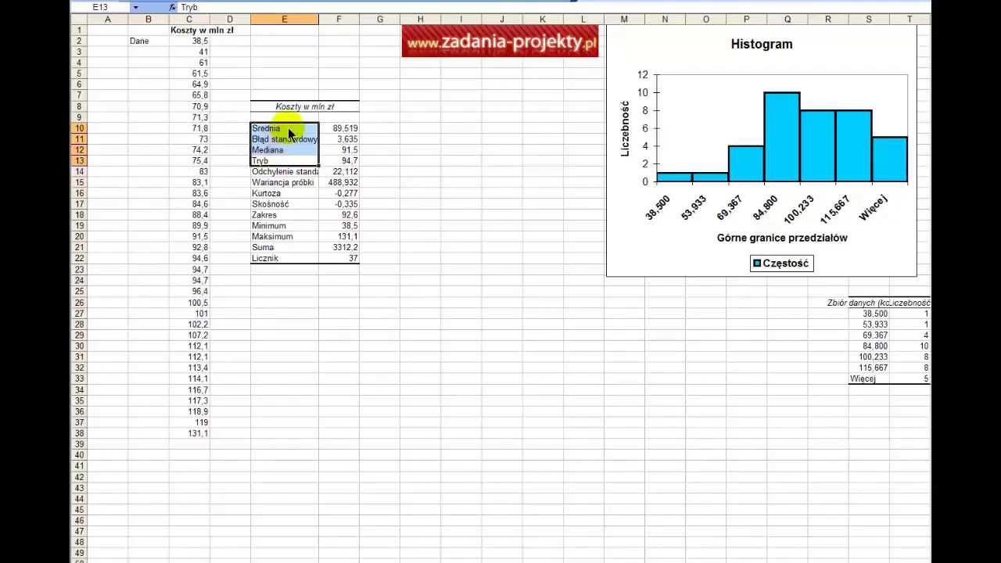
pyautogui.click(281, 129)
pyautogui.click(268, 154)
pyautogui.click(266, 162)
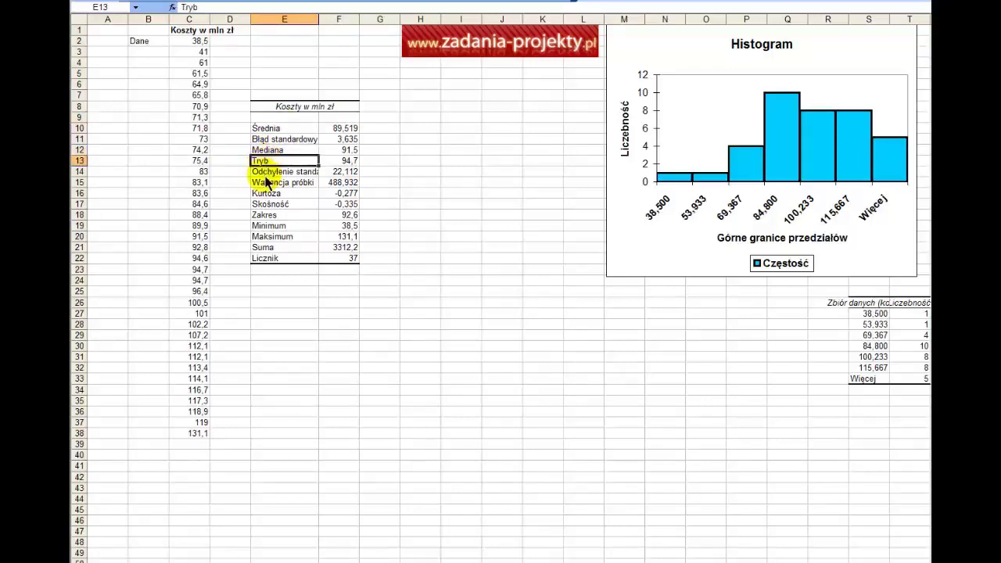
pyautogui.click(285, 173)
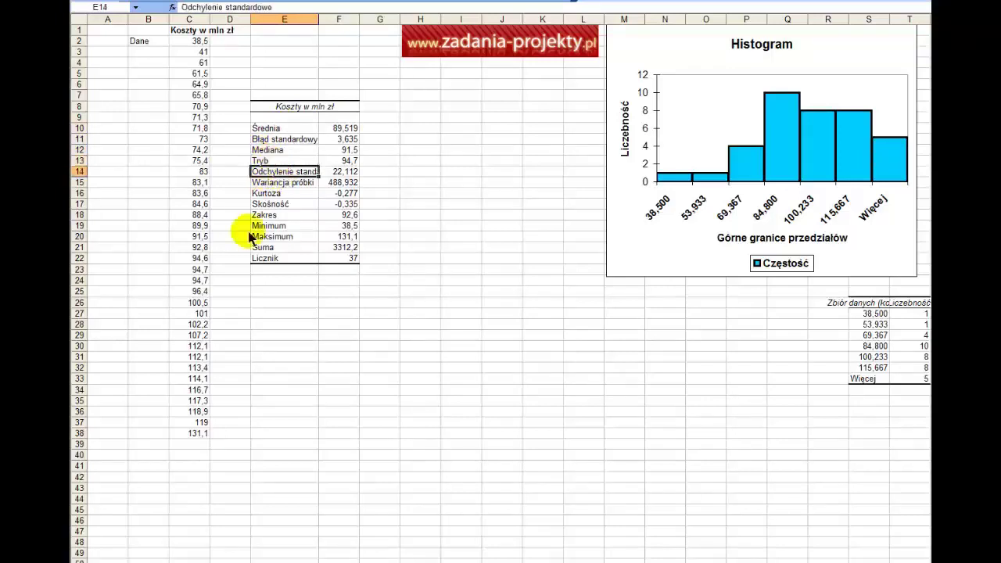
pyautogui.click(337, 172)
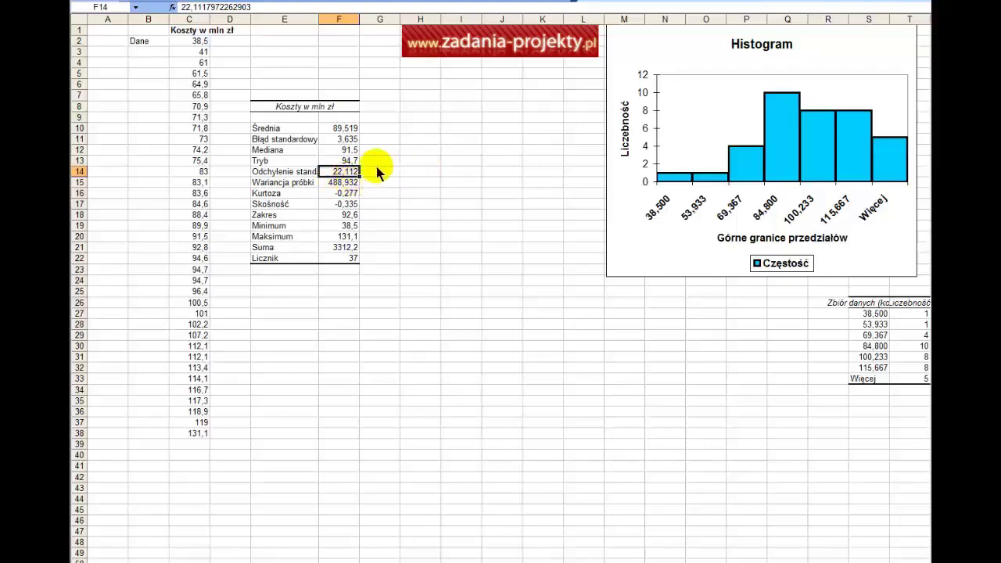
pyautogui.moveTo(289, 182); pyautogui.dragTo(328, 185)
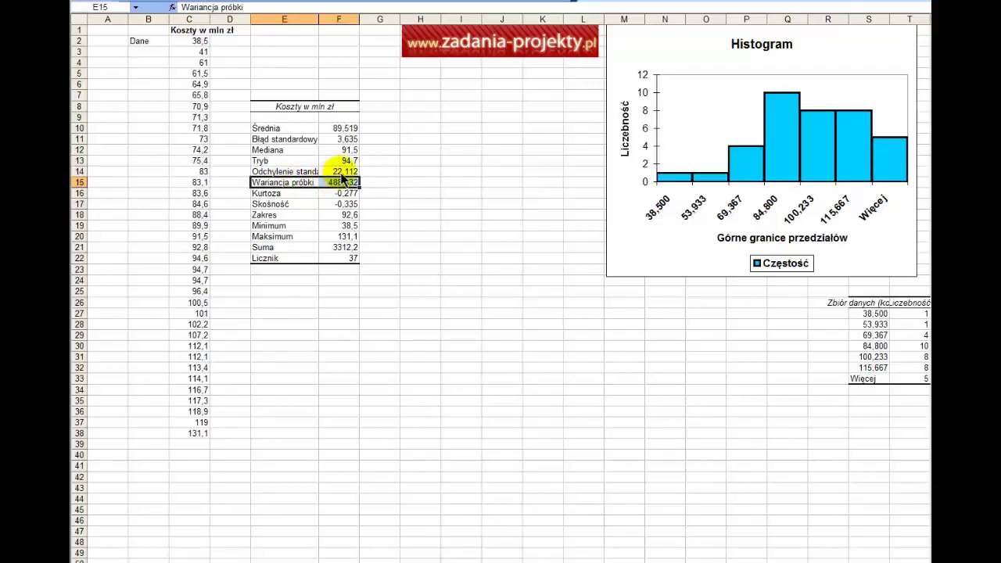
pyautogui.click(338, 172)
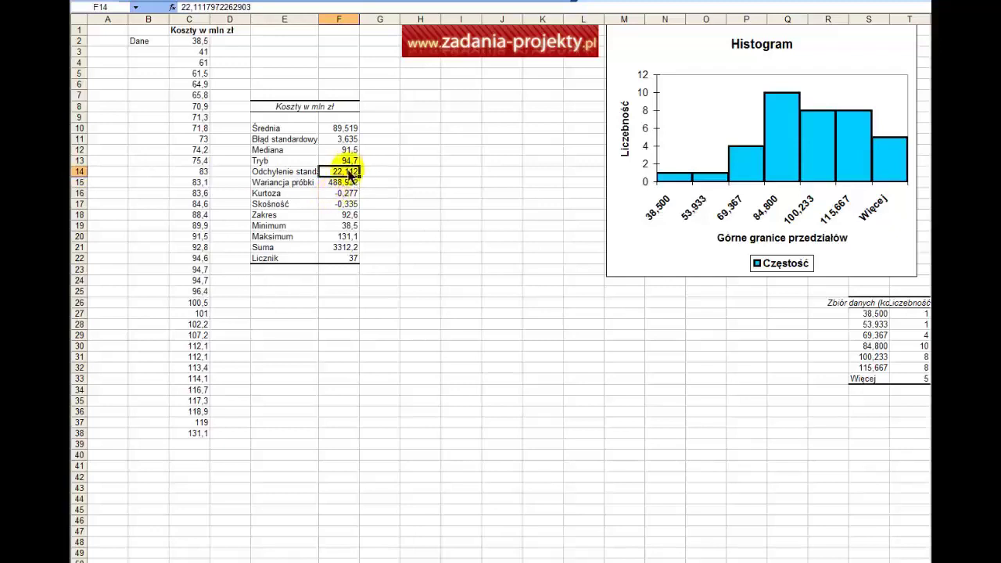
pyautogui.moveTo(332, 186); pyautogui.dragTo(295, 179)
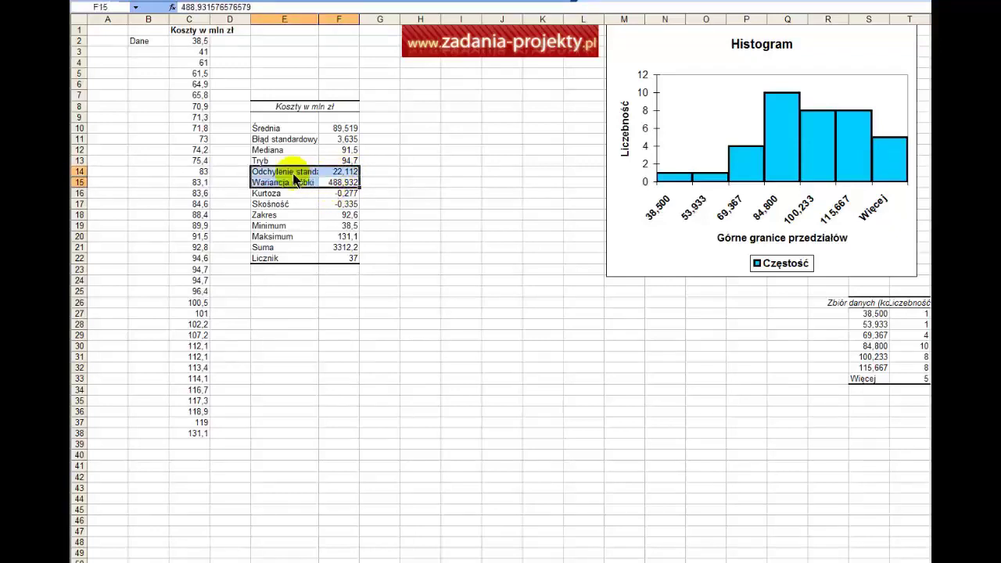
# Enter =F14/F10 in H15 to divide the standard deviation by the mean
pyautogui.click(423, 186)
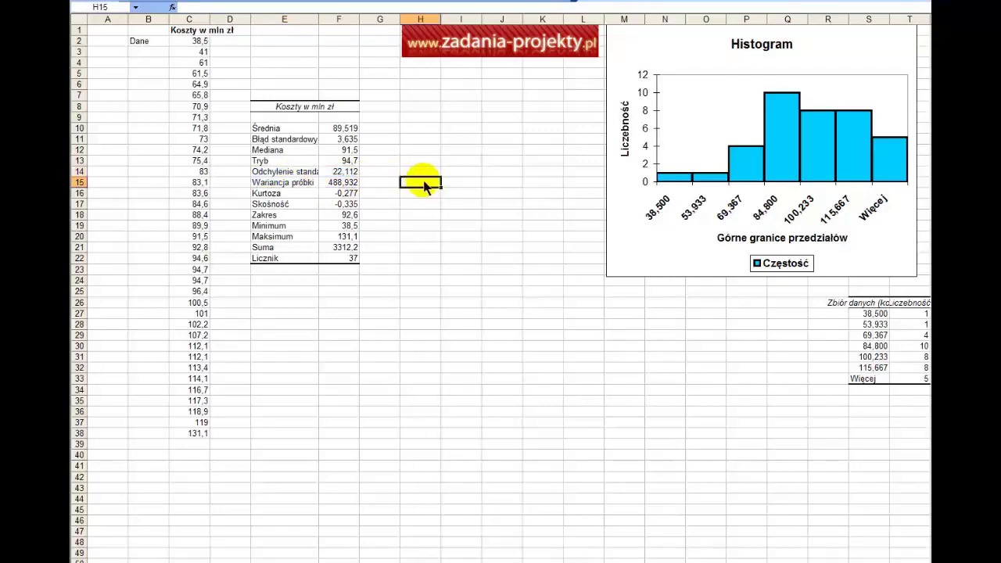
pyautogui.write('=')
pyautogui.press('Left')
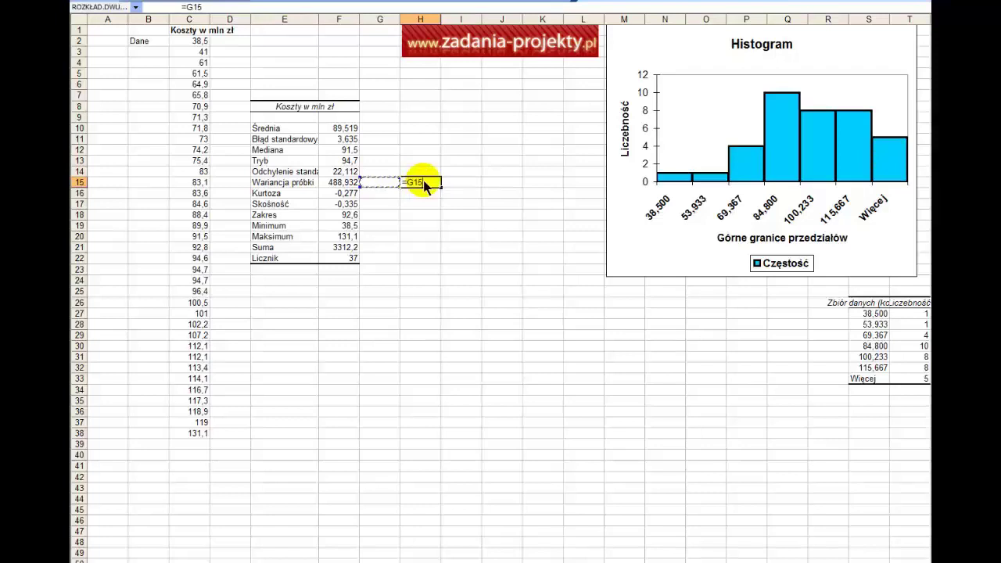
pyautogui.press('Left')
pyautogui.press('Up')
pyautogui.write('/')
pyautogui.press('Up')
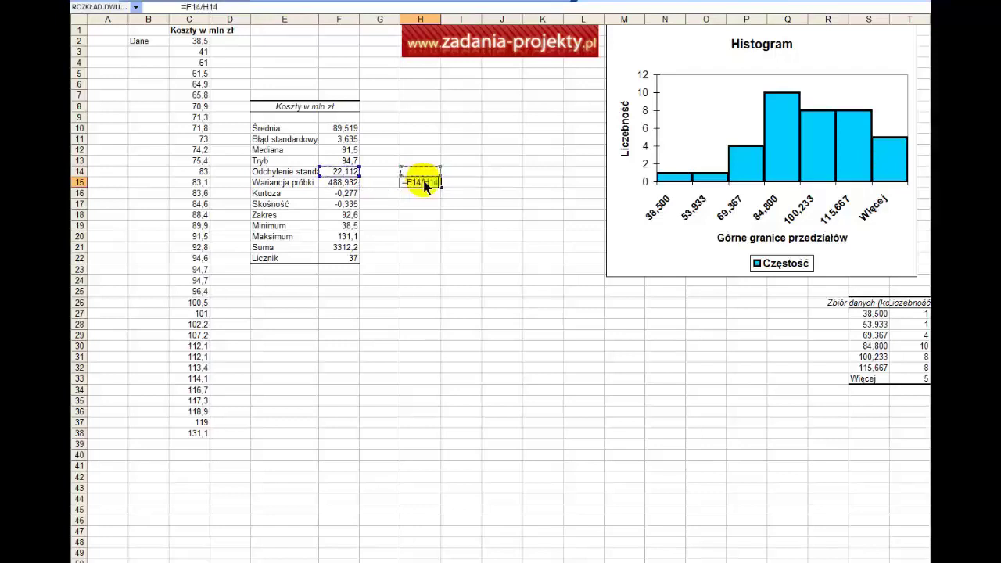
pyautogui.press('Up')
pyautogui.press('Up')
pyautogui.press('Up')
pyautogui.press('Up')
pyautogui.press('Left')
pyautogui.press('Left')
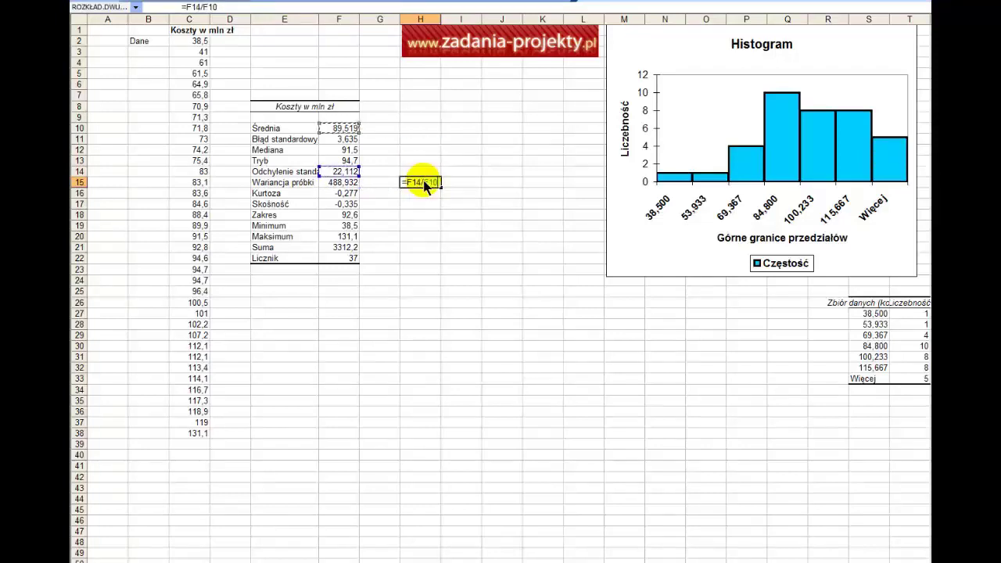
pyautogui.press('Return')
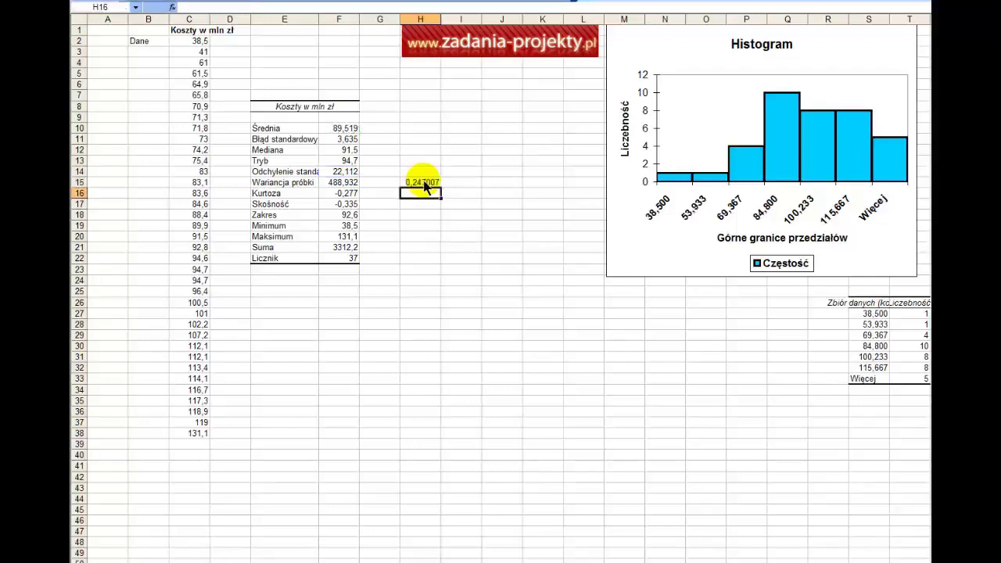
# Format H15 as a percentage showing 24,701%, keeping the formula unchanged
pyautogui.click(422, 1)
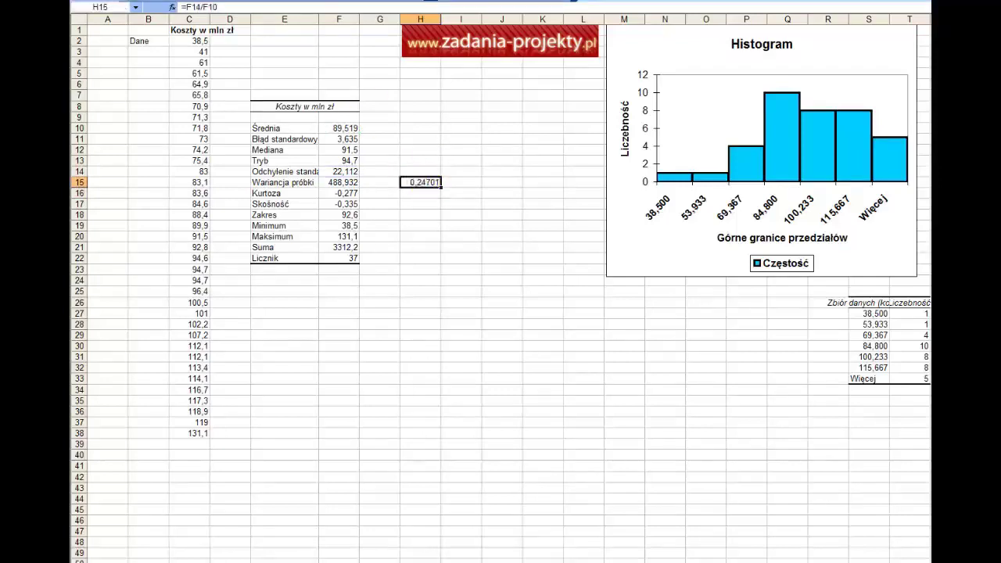
pyautogui.click(422, 0)
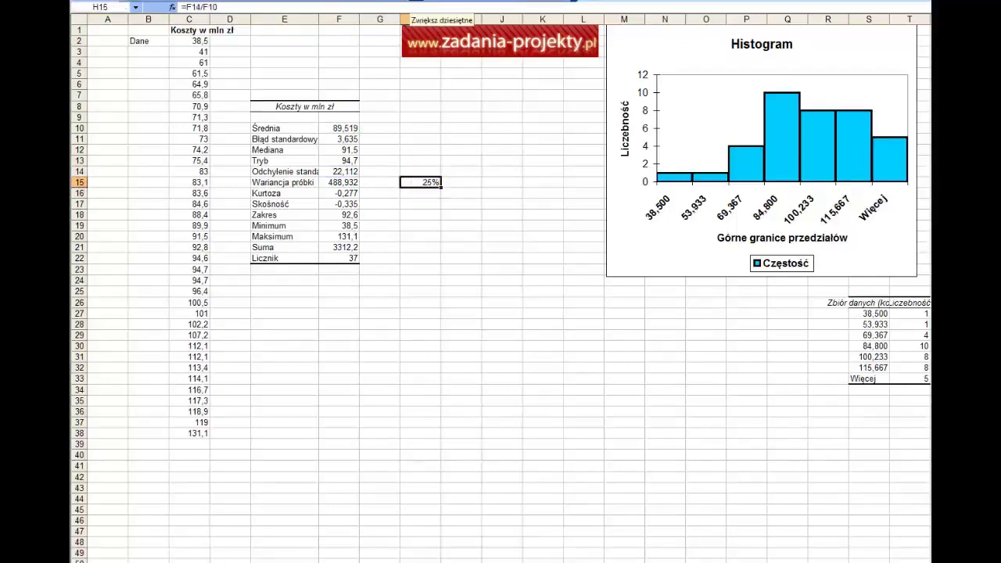
pyautogui.click(379, 1)
pyautogui.click(415, 0)
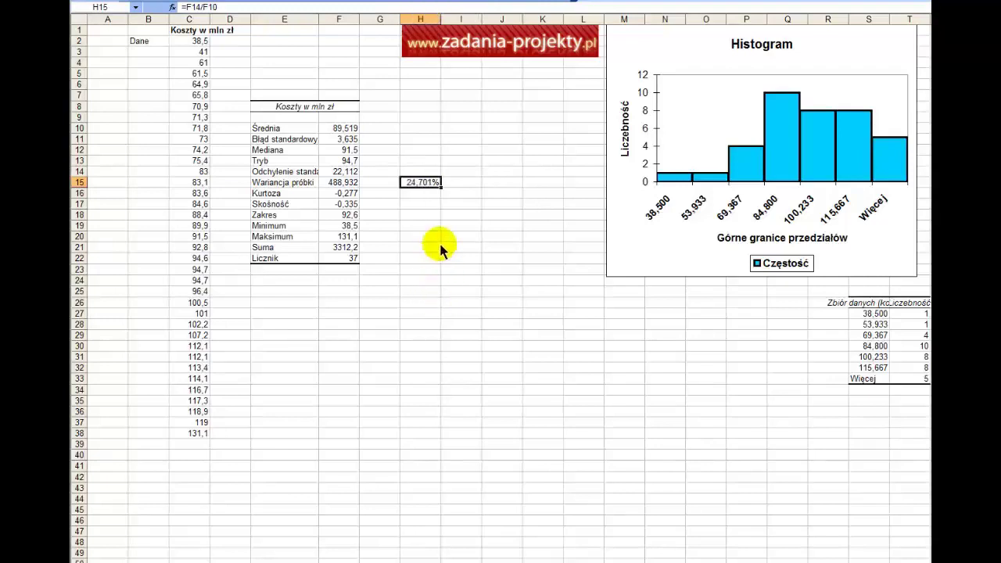
pyautogui.doubleClick(414, 182)
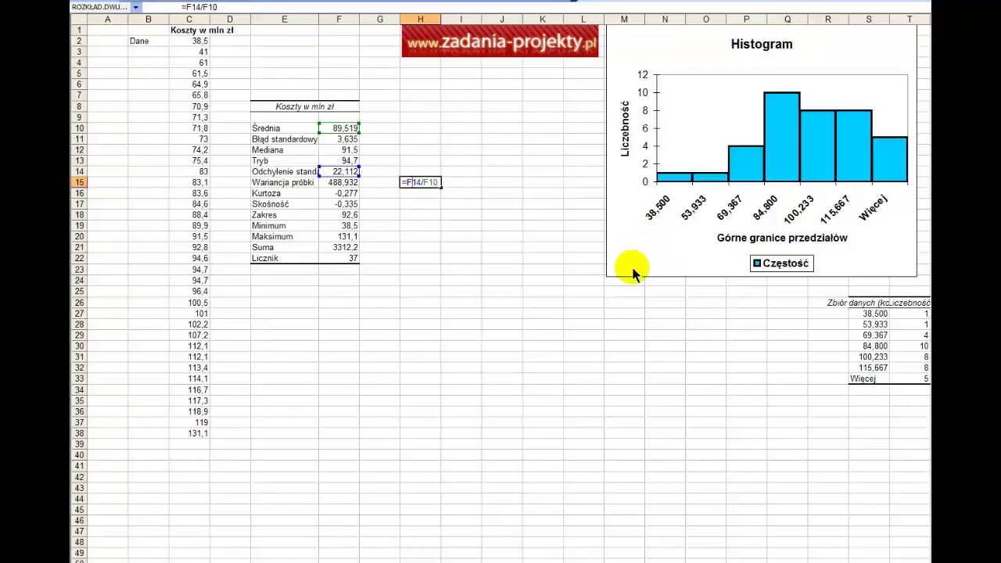
pyautogui.hotkey('ctrl', 'Return')
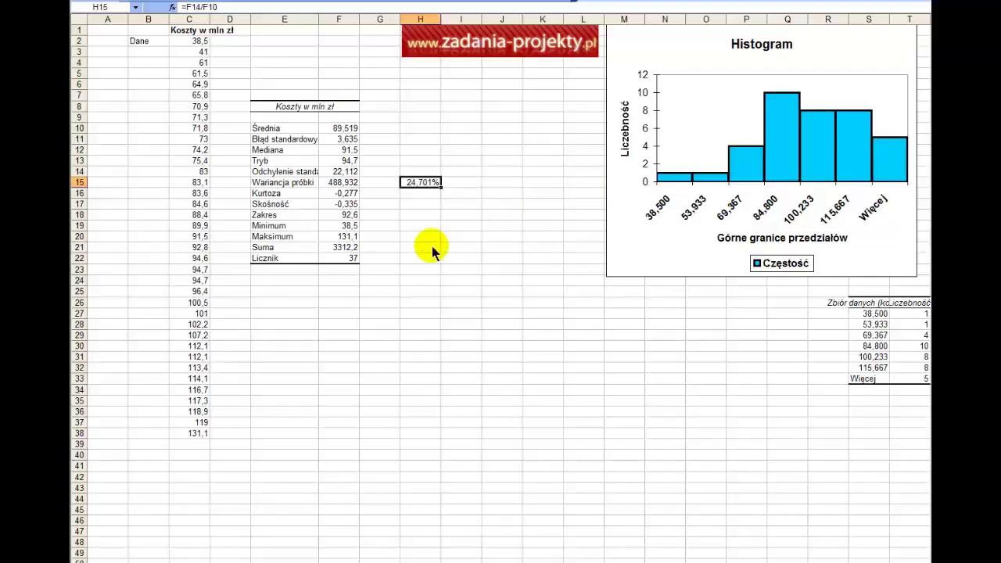
pyautogui.click(335, 196)
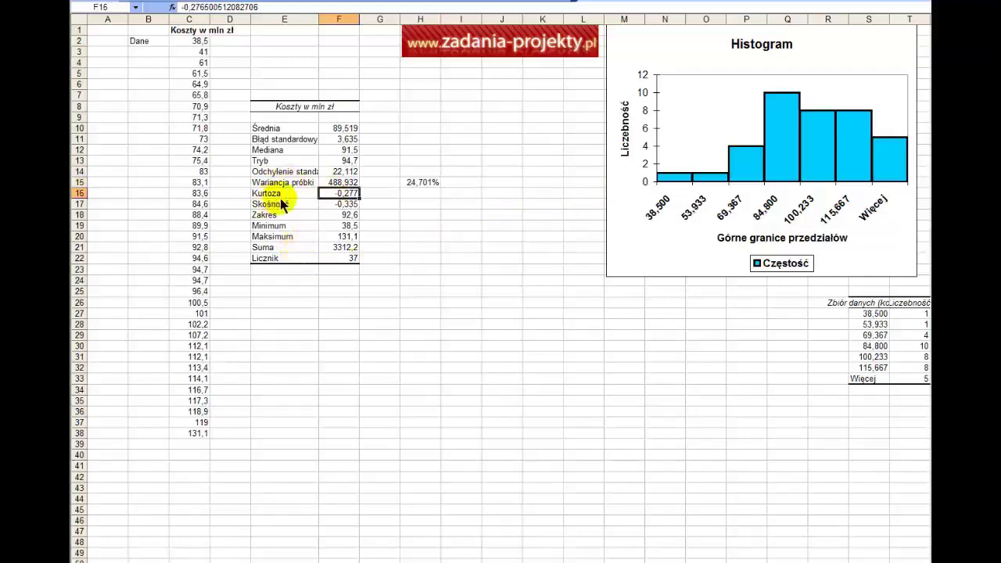
pyautogui.moveTo(297, 196); pyautogui.dragTo(352, 194)
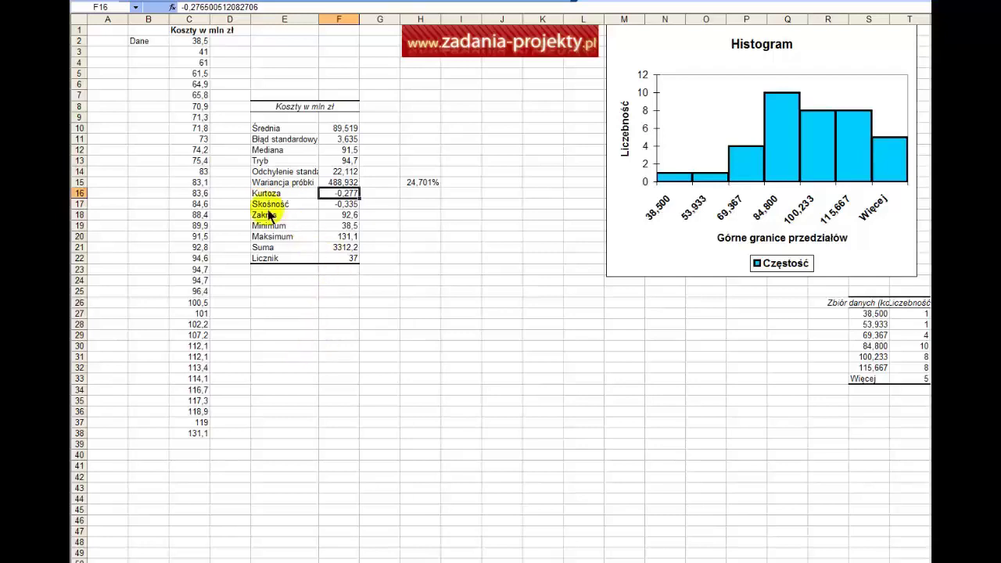
pyautogui.click(295, 197)
pyautogui.moveTo(295, 197); pyautogui.dragTo(335, 198)
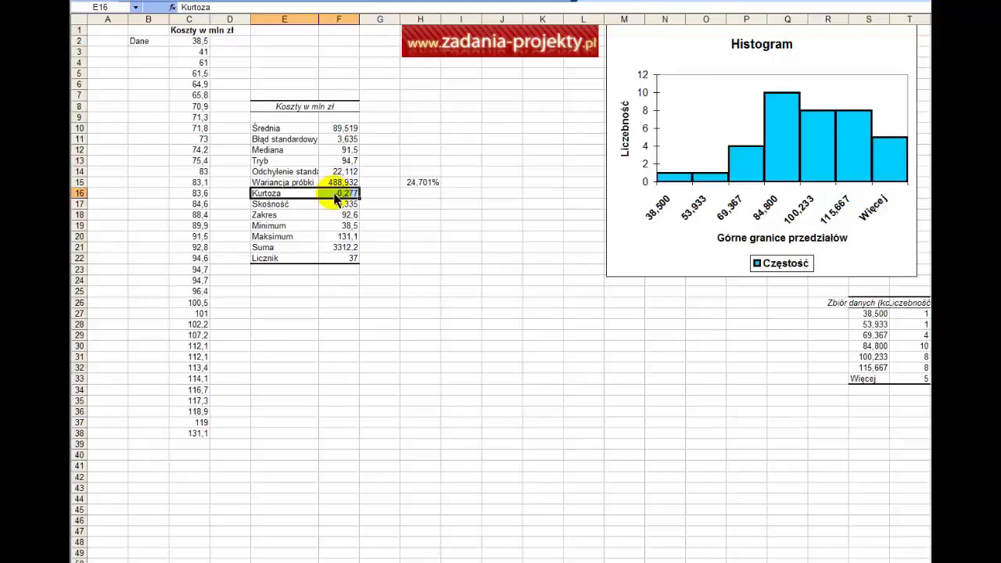
pyautogui.click(335, 199)
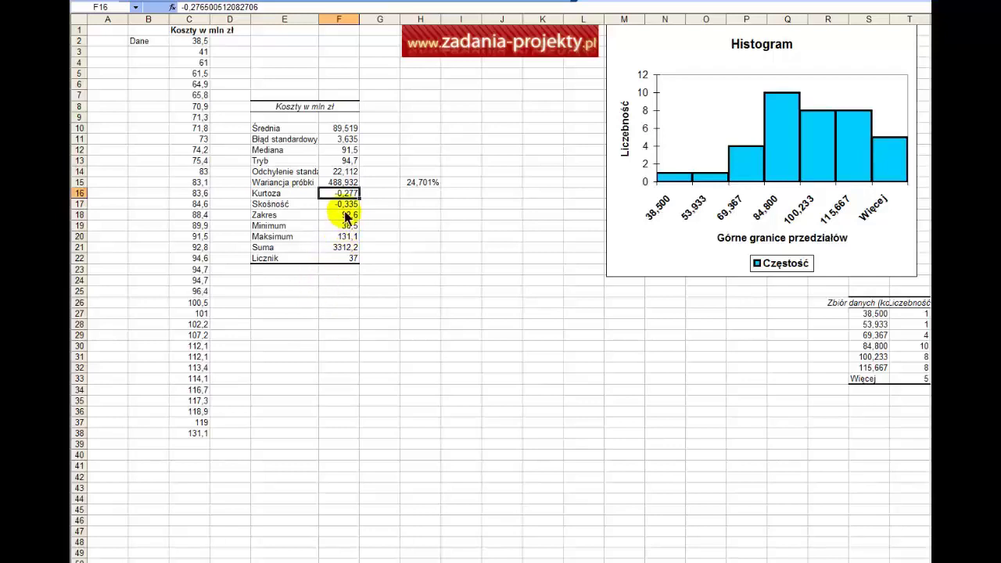
pyautogui.click(283, 208)
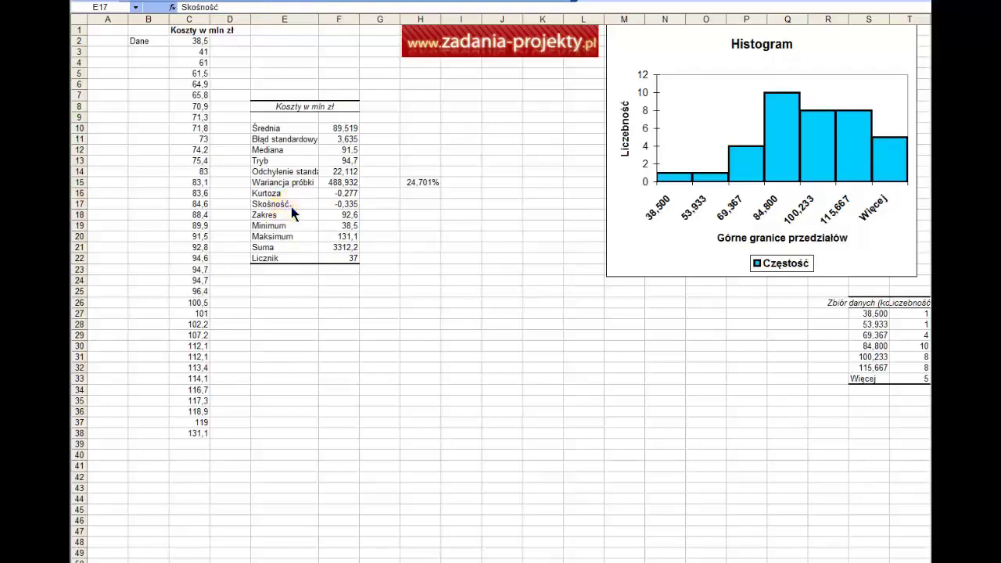
pyautogui.click(290, 208)
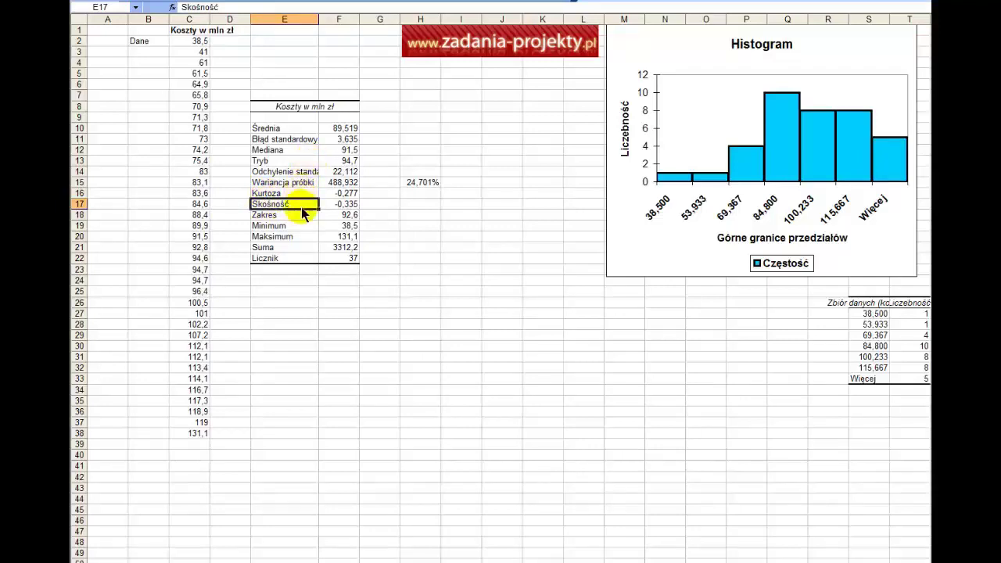
pyautogui.click(343, 205)
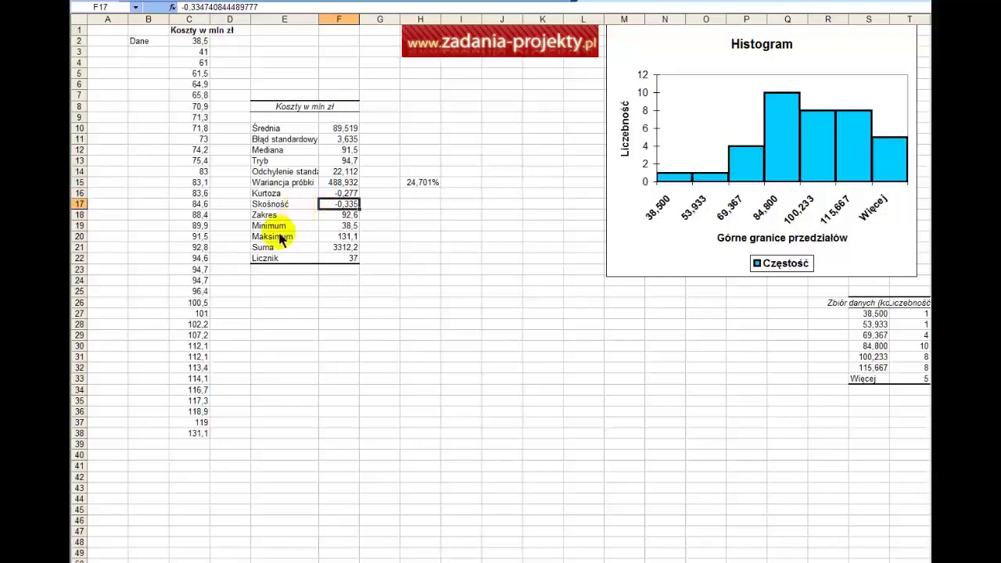
pyautogui.moveTo(298, 214); pyautogui.dragTo(345, 258)
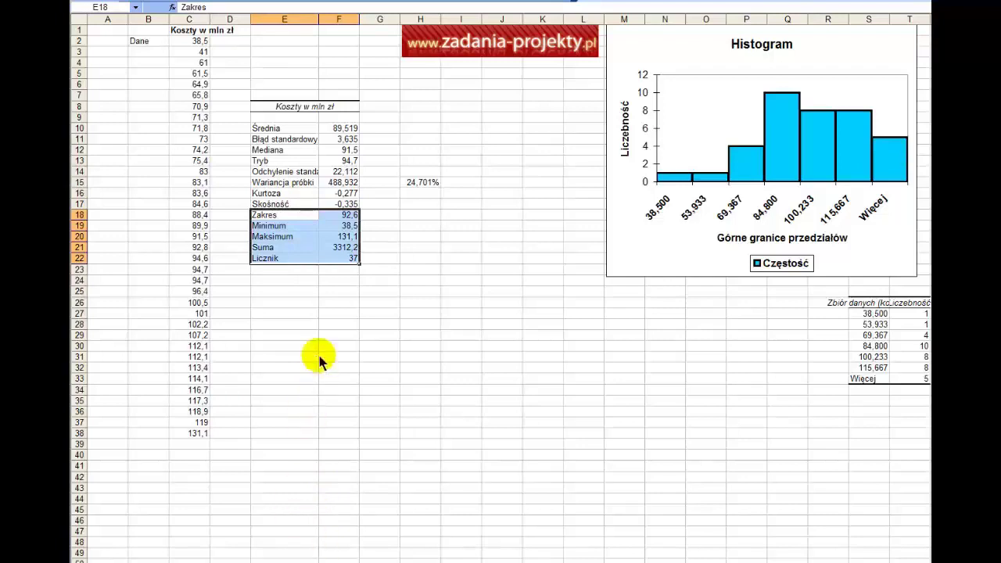
pyautogui.click(324, 323)
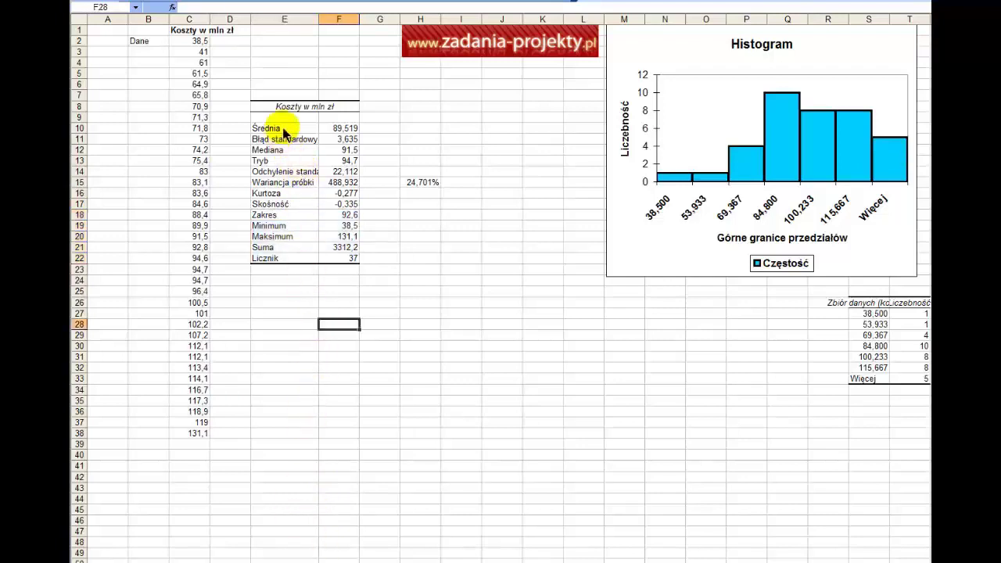
pyautogui.moveTo(266, 129); pyautogui.dragTo(283, 182)
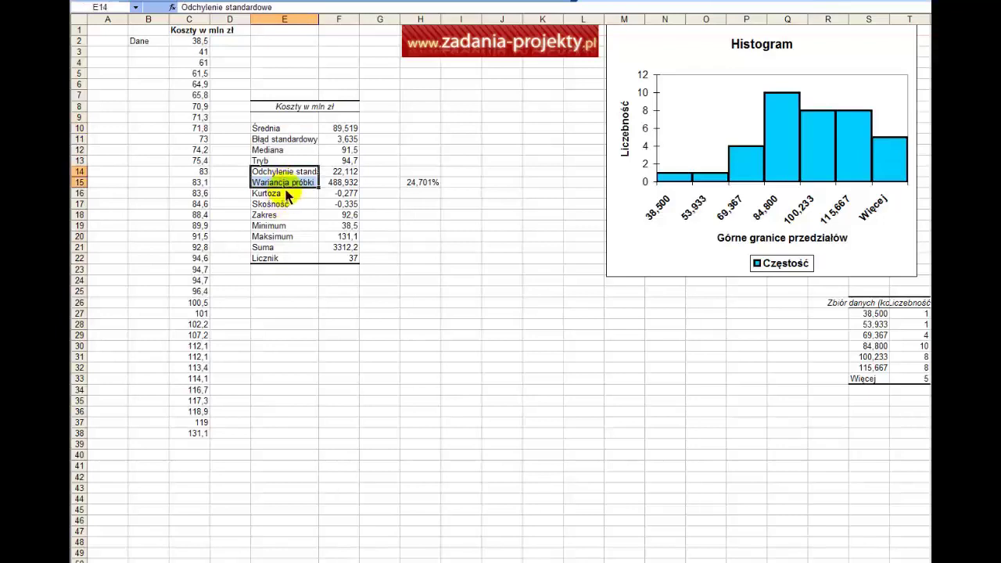
pyautogui.click(287, 195)
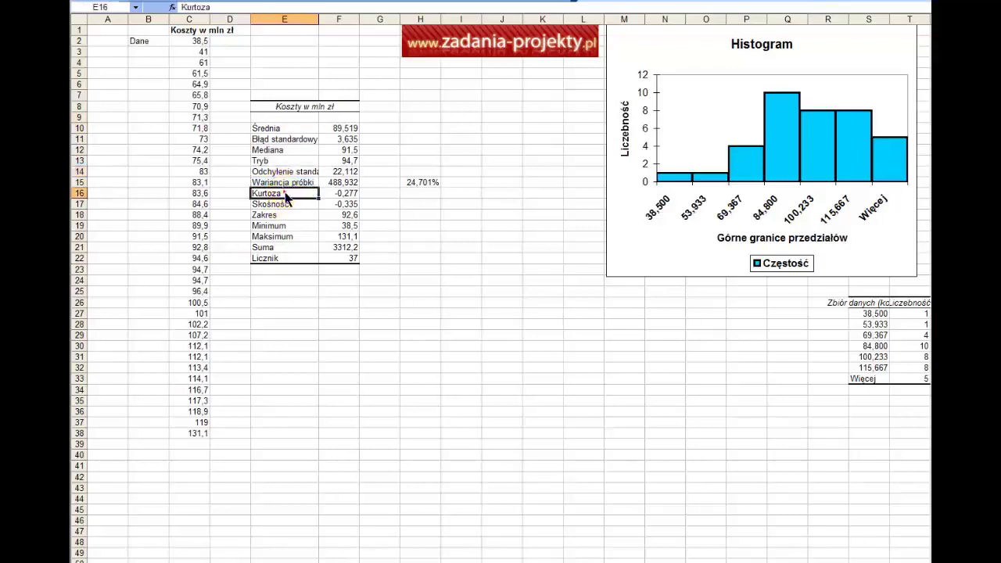
pyautogui.click(283, 204)
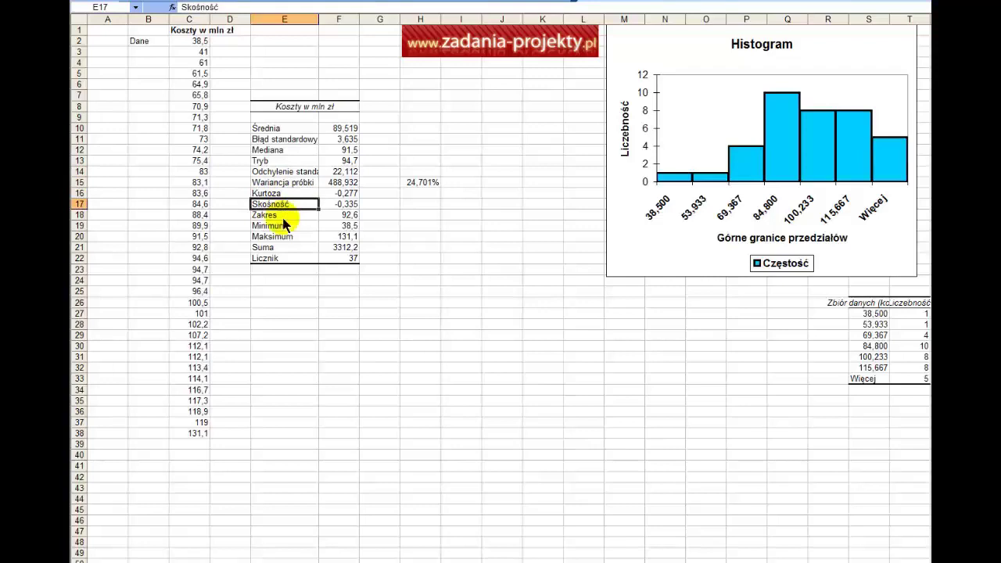
pyautogui.moveTo(330, 217); pyautogui.dragTo(309, 262)
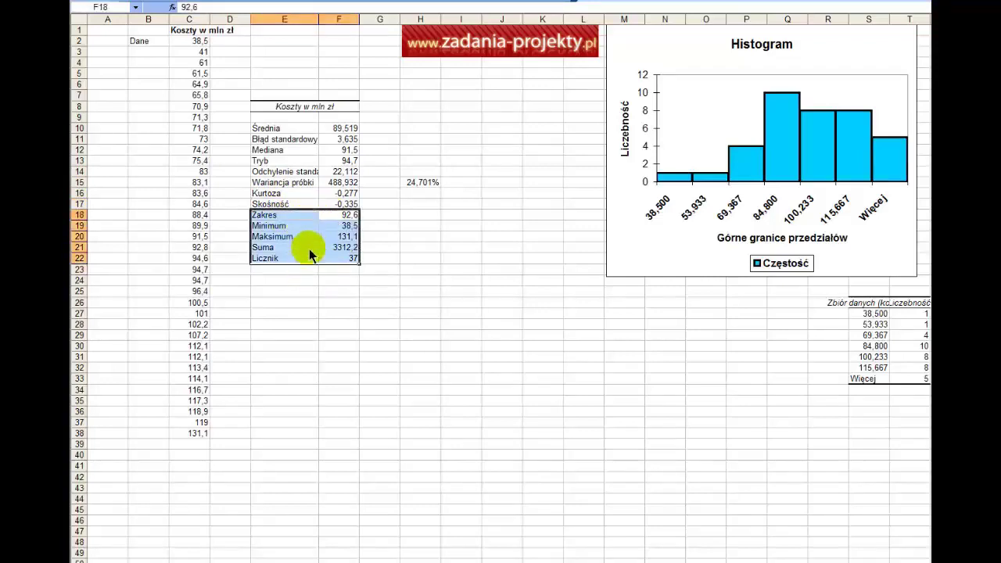
pyautogui.click(310, 227)
pyautogui.click(310, 215)
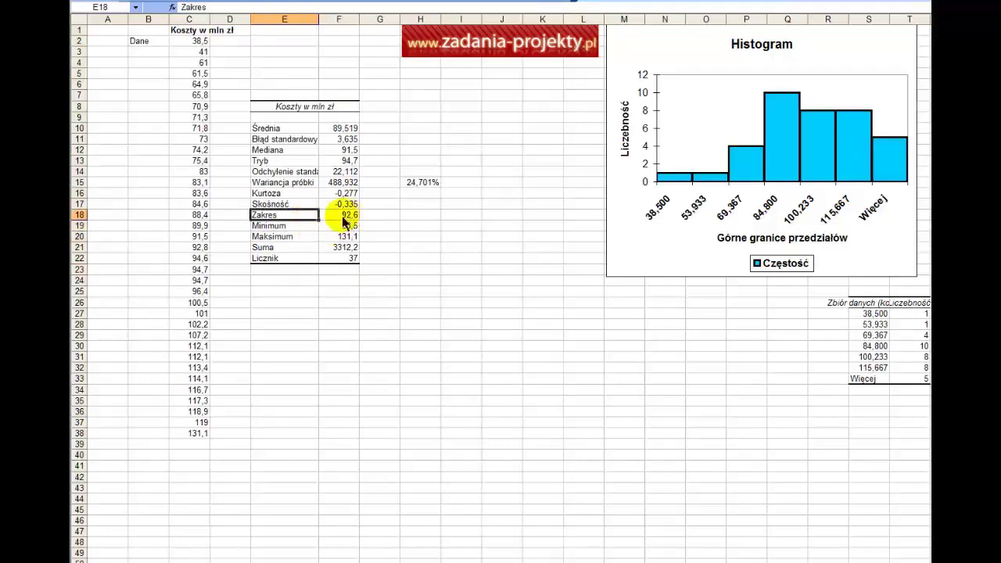
pyautogui.click(188, 433)
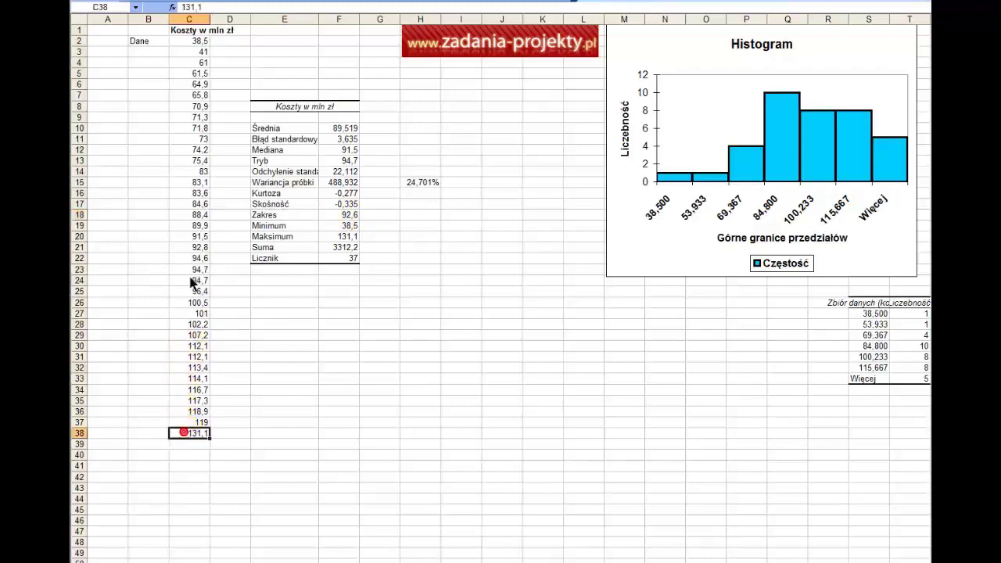
pyautogui.click(201, 43)
pyautogui.click(201, 49)
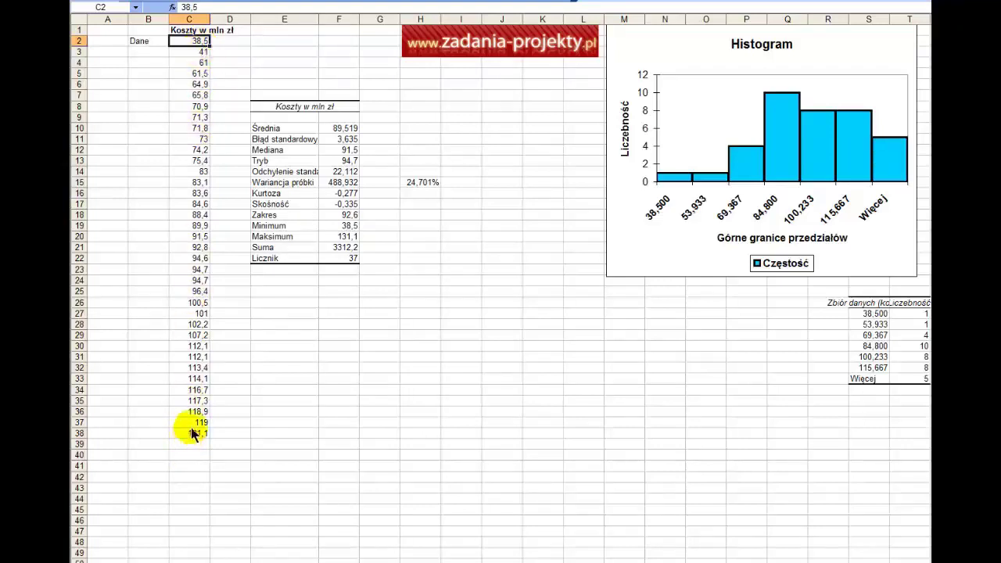
pyautogui.click(287, 217)
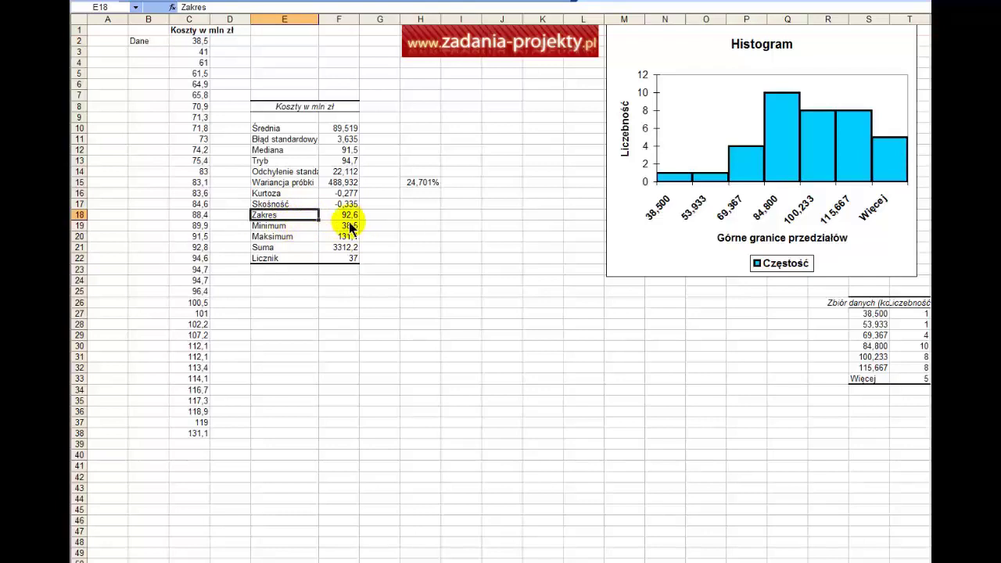
pyautogui.click(338, 227)
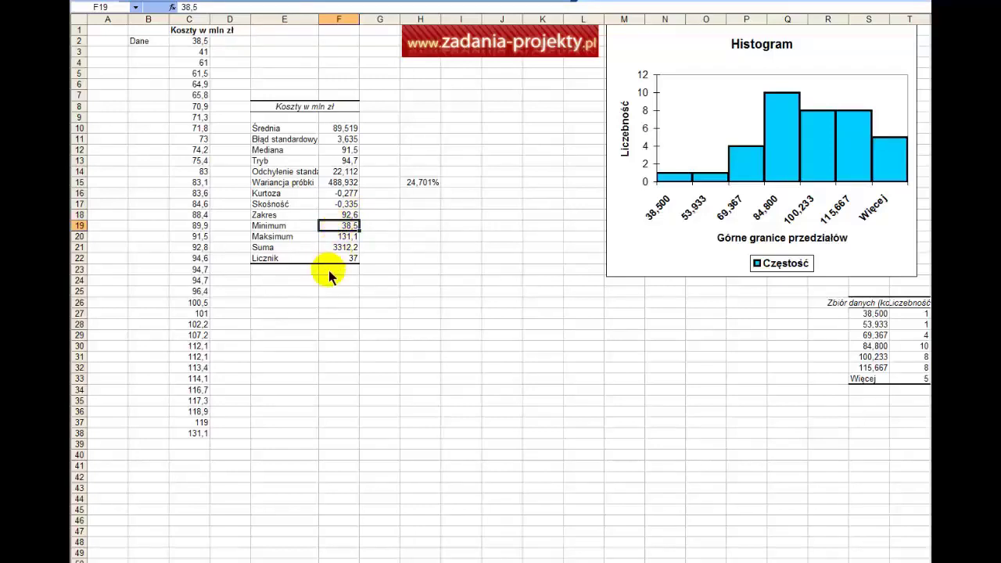
pyautogui.click(296, 240)
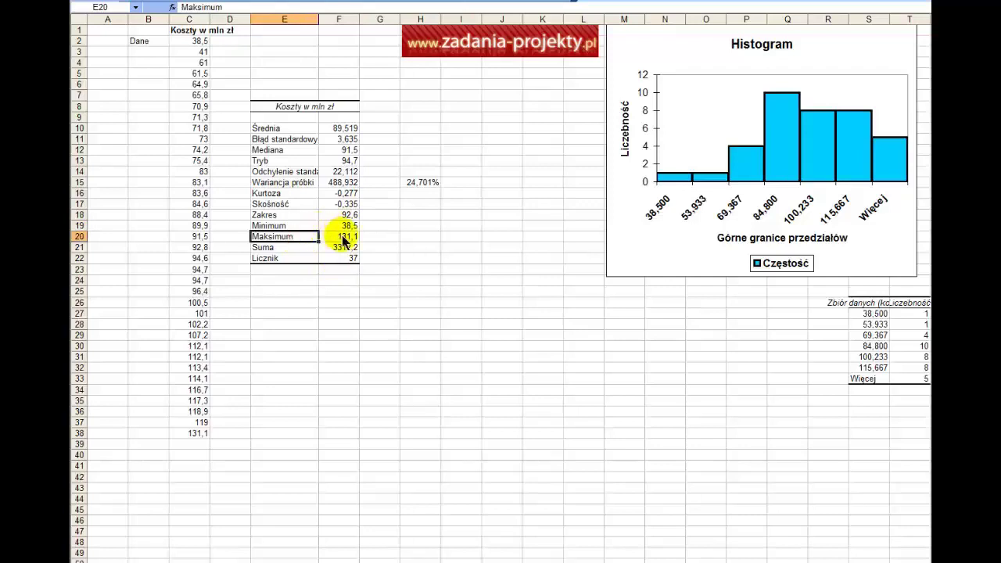
pyautogui.click(343, 239)
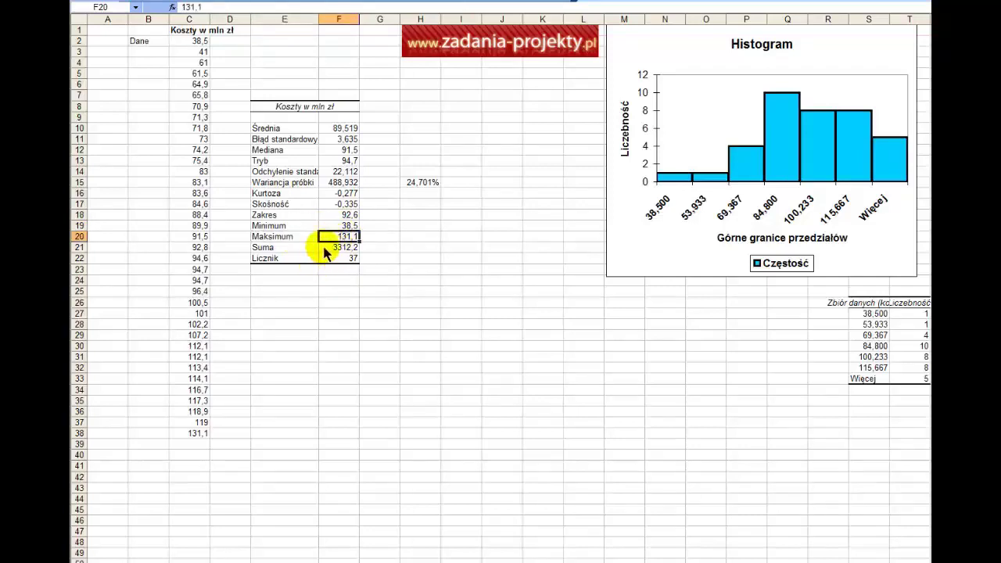
pyautogui.click(323, 248)
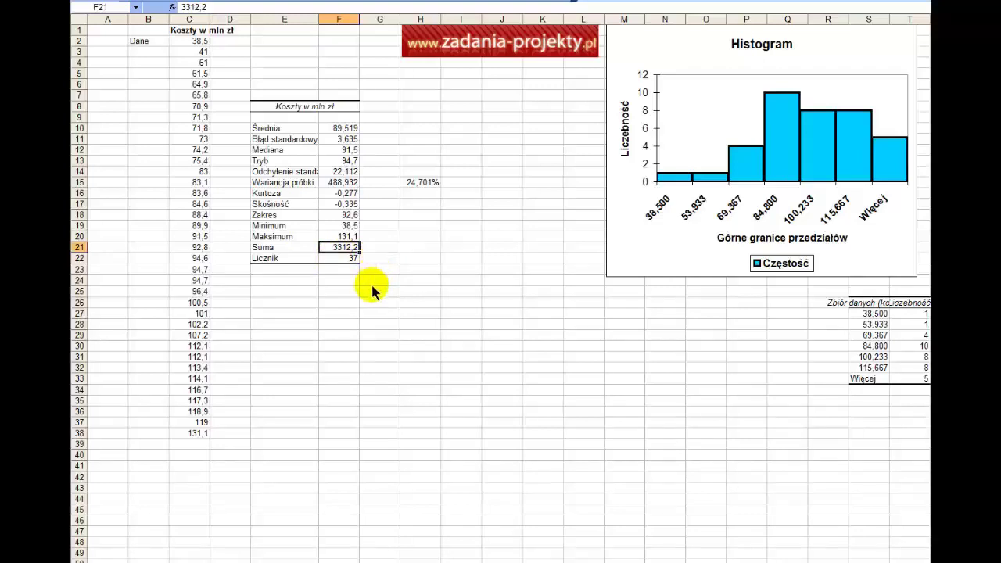
pyautogui.click(295, 263)
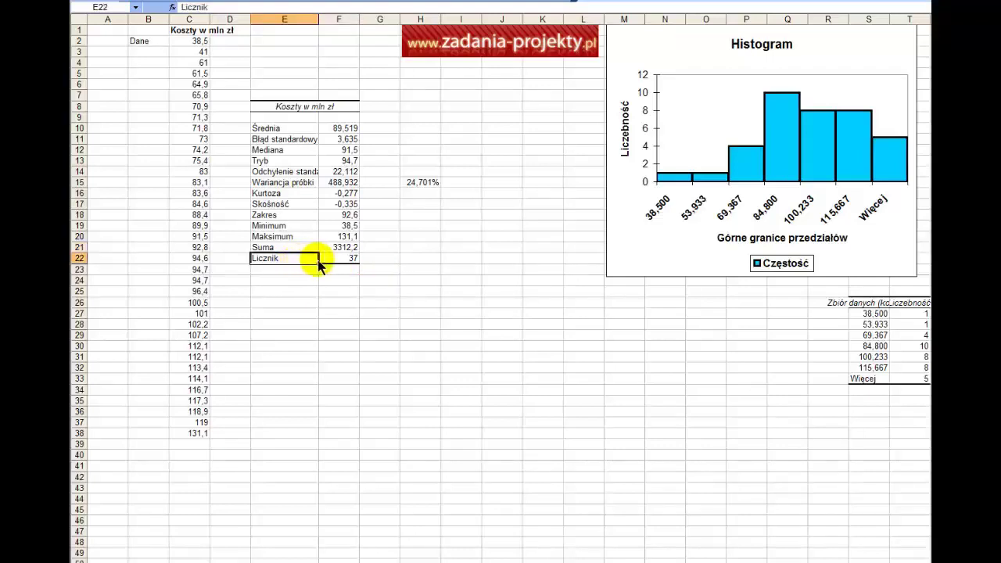
pyautogui.click(348, 259)
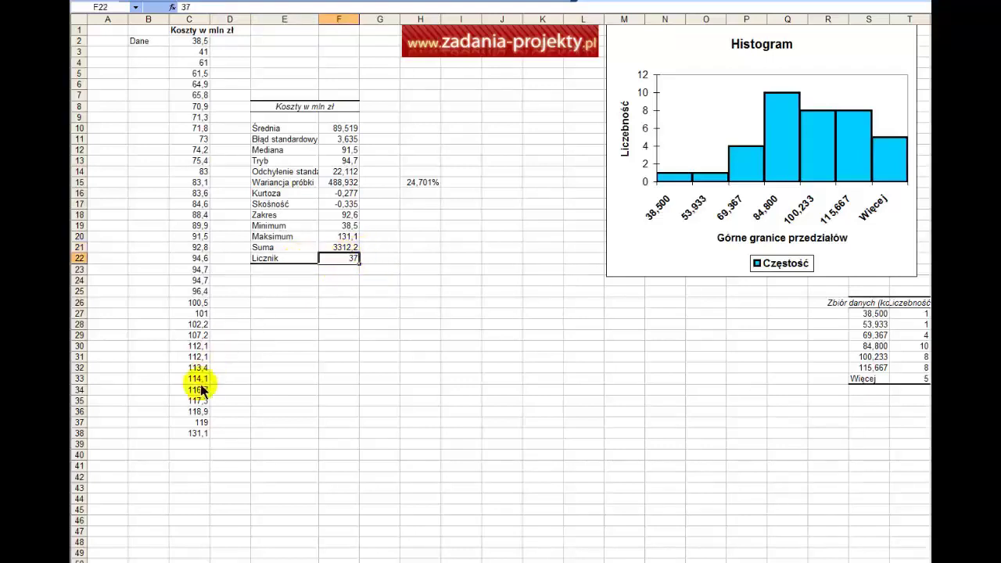
pyautogui.moveTo(187, 435); pyautogui.dragTo(207, 49)
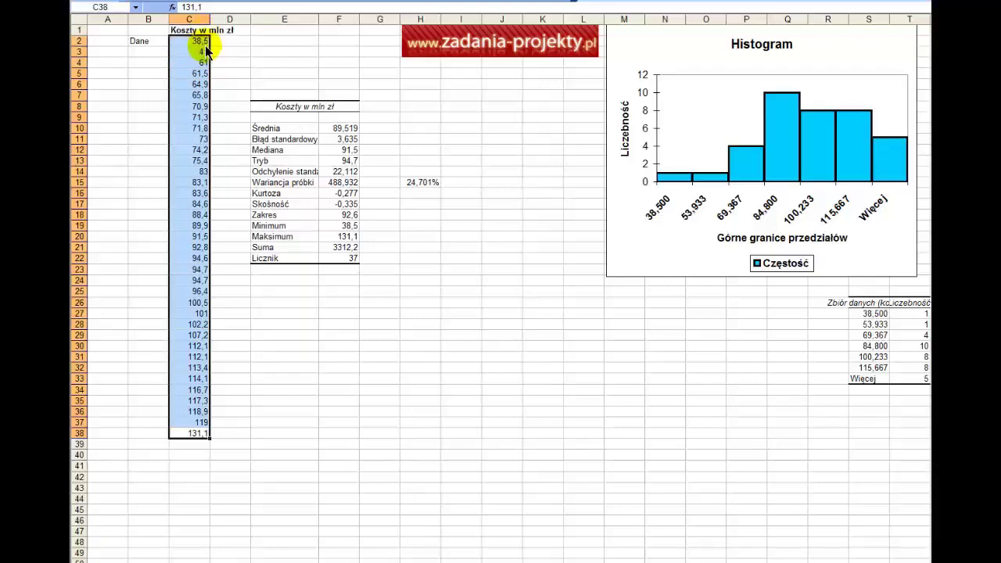
pyautogui.moveTo(288, 250); pyautogui.dragTo(316, 261)
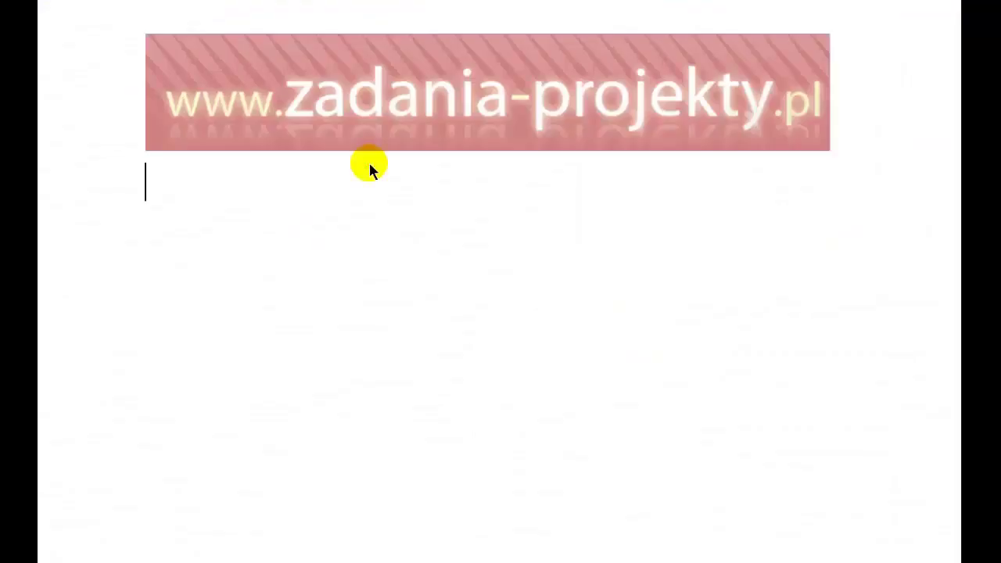
# Reveal the site's contact e-mail beneath the zadania-projekty.pl banner in Word
pyautogui.click(357, 196)
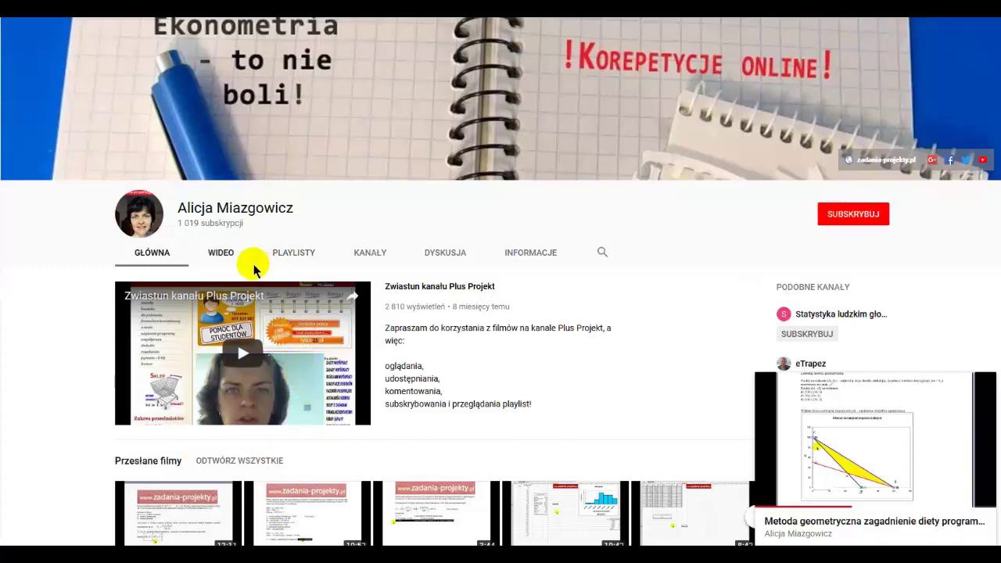
# Open the simplex video from the WIDEO tab and start a public comment under it
pyautogui.click(221, 253)
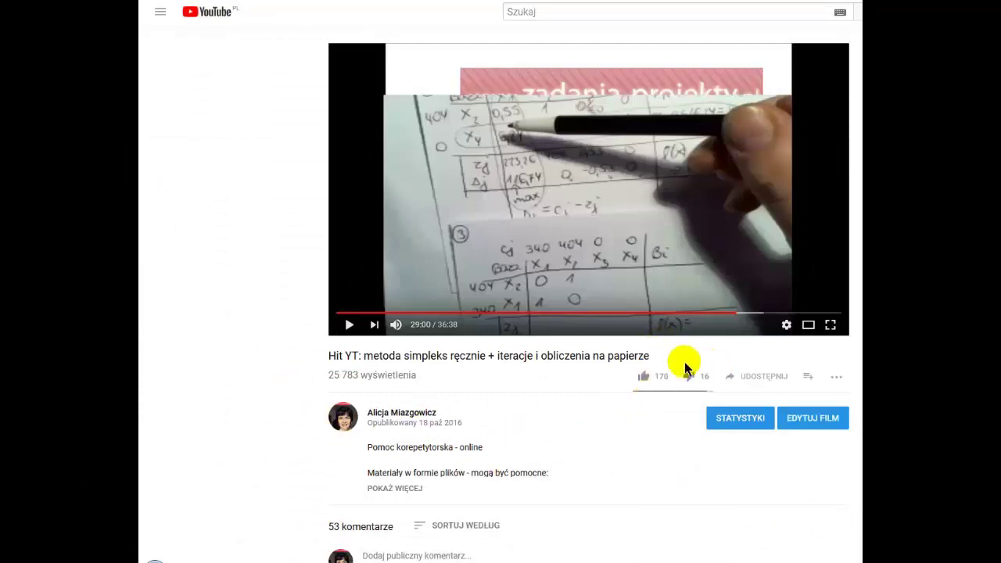
pyautogui.scroll(-2, 145, 278)
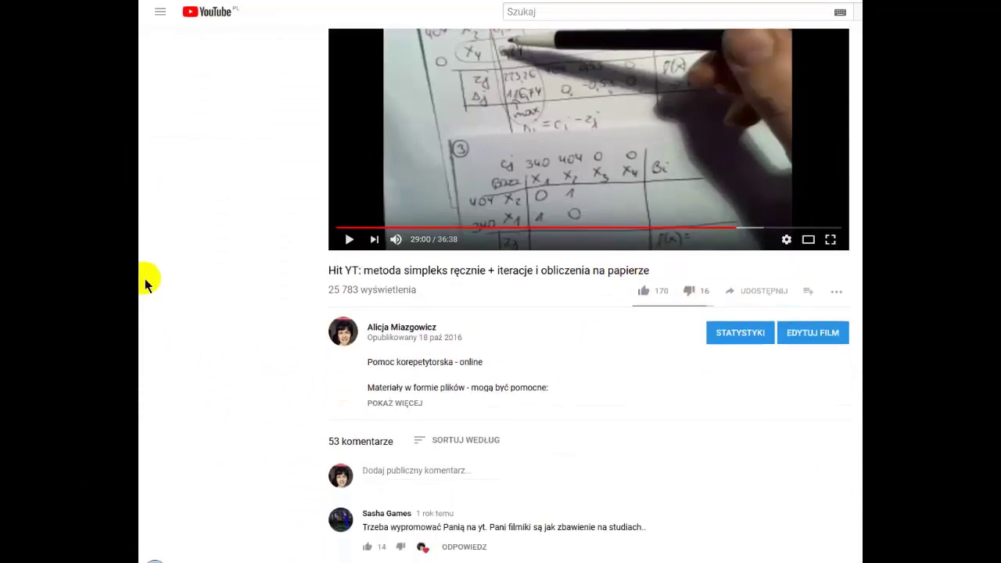
pyautogui.scroll(-3, 144, 278)
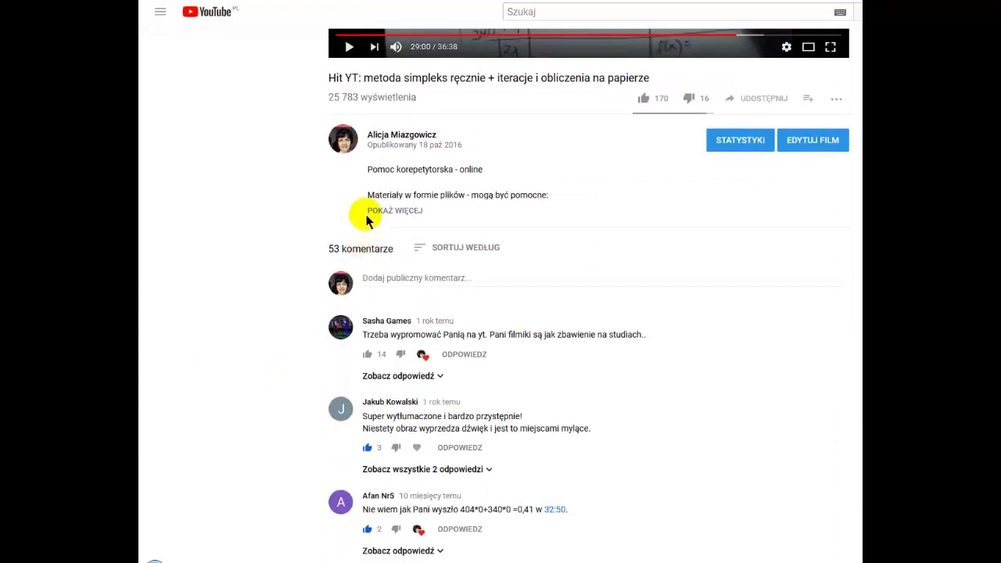
pyautogui.click(391, 276)
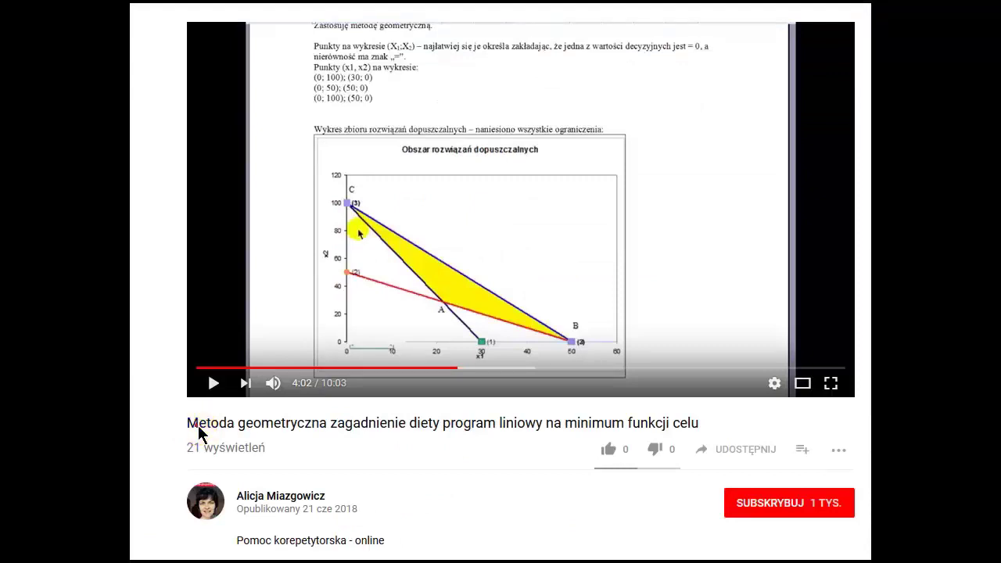
# Select part of the Metoda geometryczna video title and open, then dismiss, the player's menu
pyautogui.moveTo(197, 427); pyautogui.dragTo(399, 426)
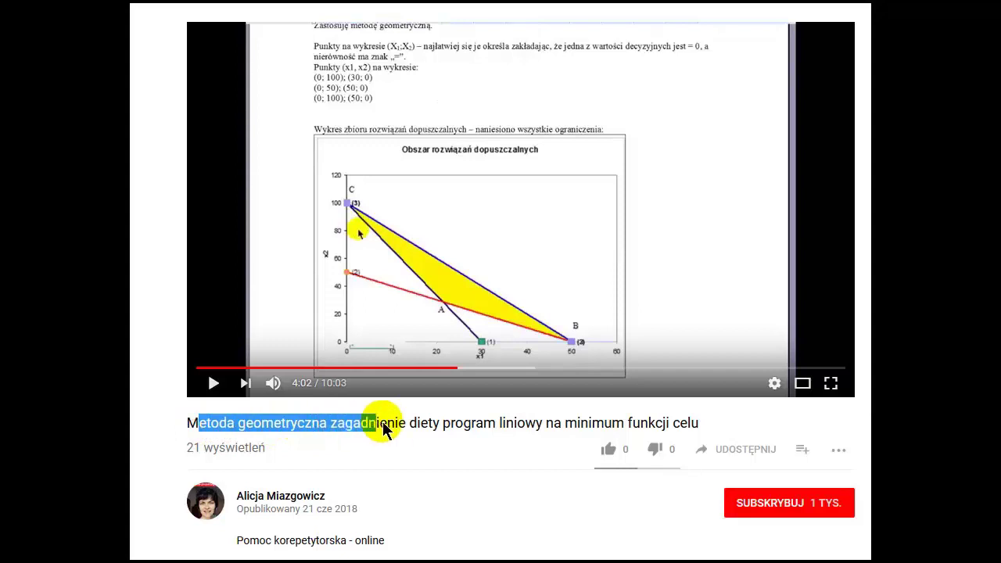
pyautogui.rightClick(362, 134)
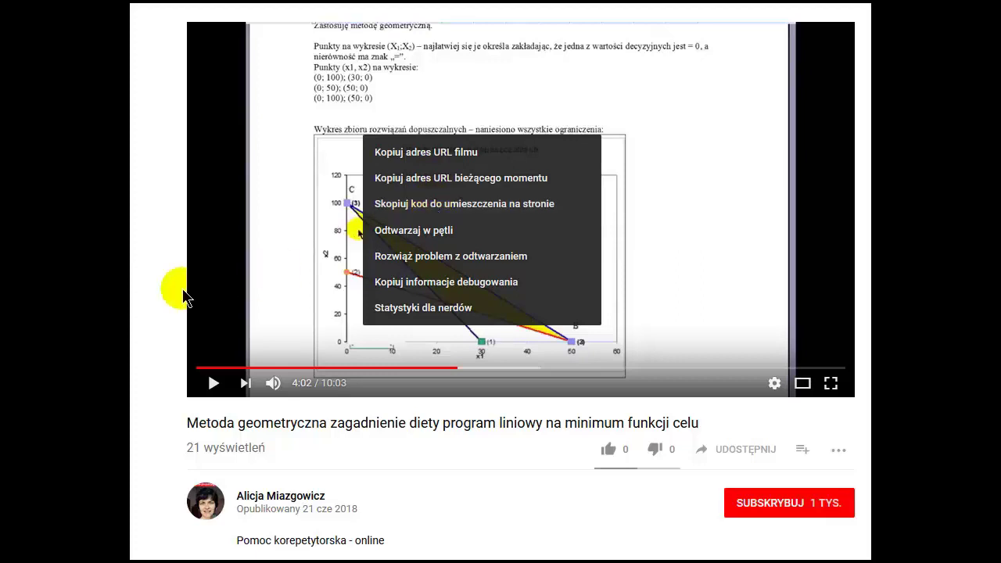
pyautogui.click(300, 430)
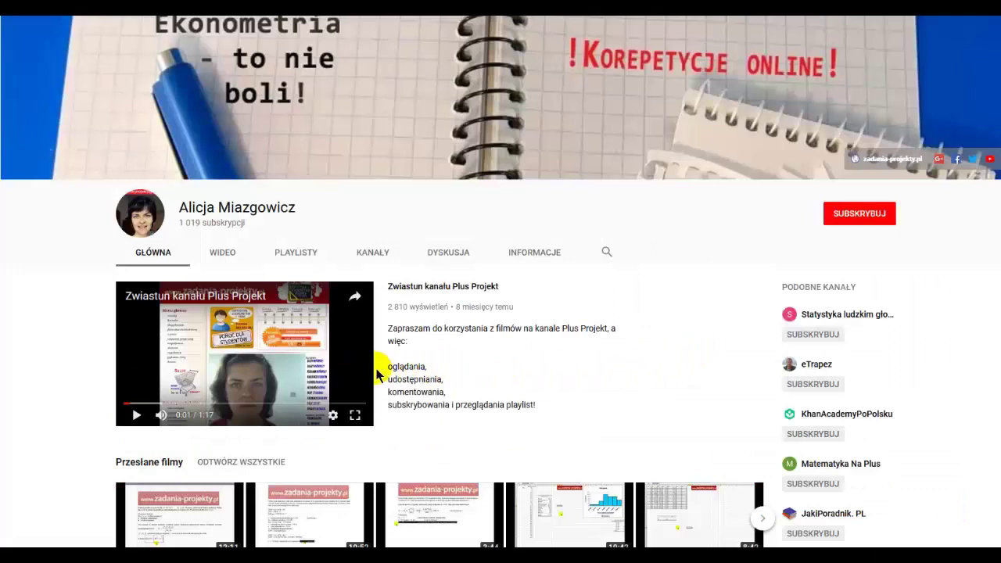
# Browse the WIDEO grid down to tutorials like Metoda simpleks and Średnia ruchoma prosta
pyautogui.click(225, 250)
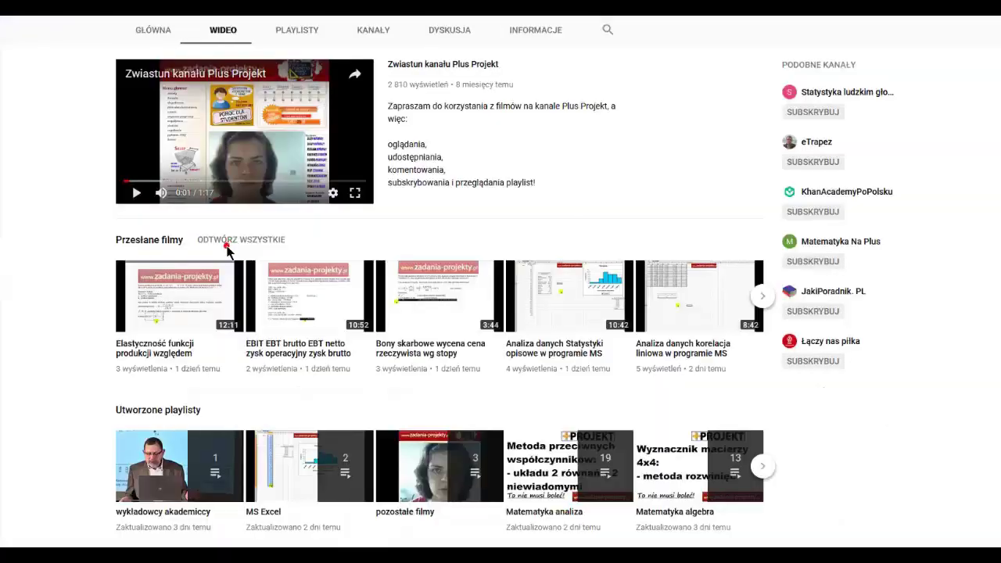
pyautogui.click(225, 251)
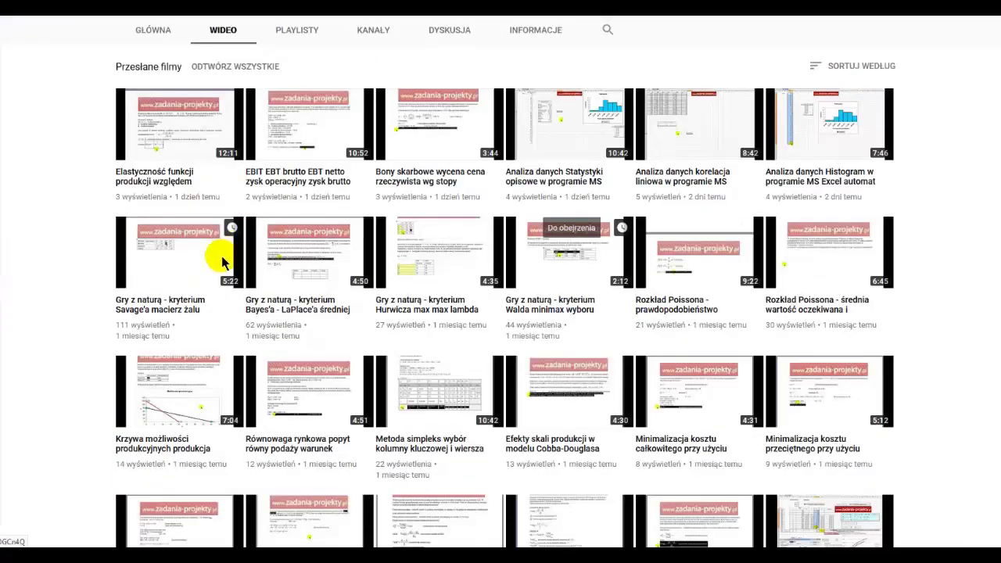
pyautogui.scroll(-2, 397, 330)
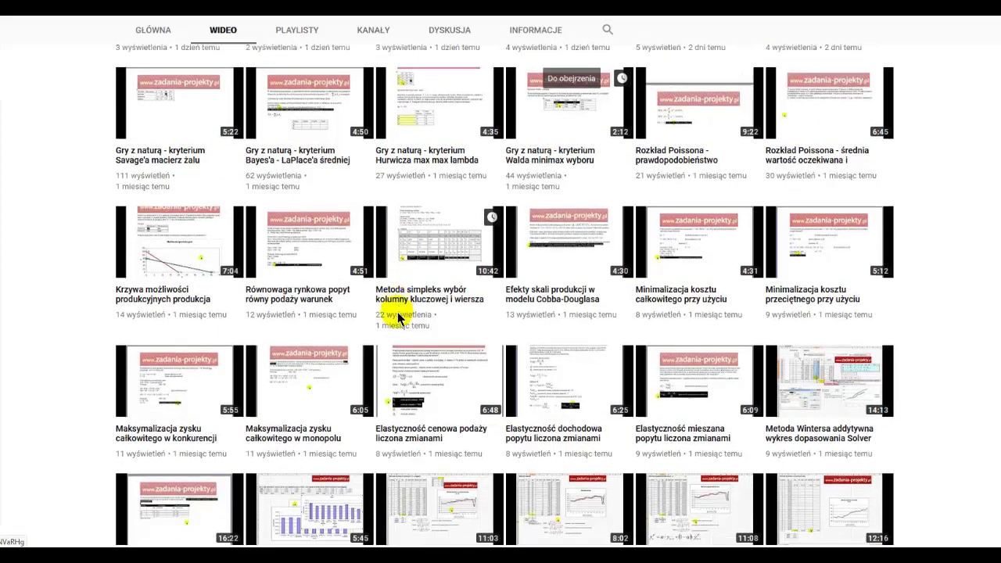
pyautogui.scroll(-2, 399, 316)
pyautogui.scroll(-2, 398, 317)
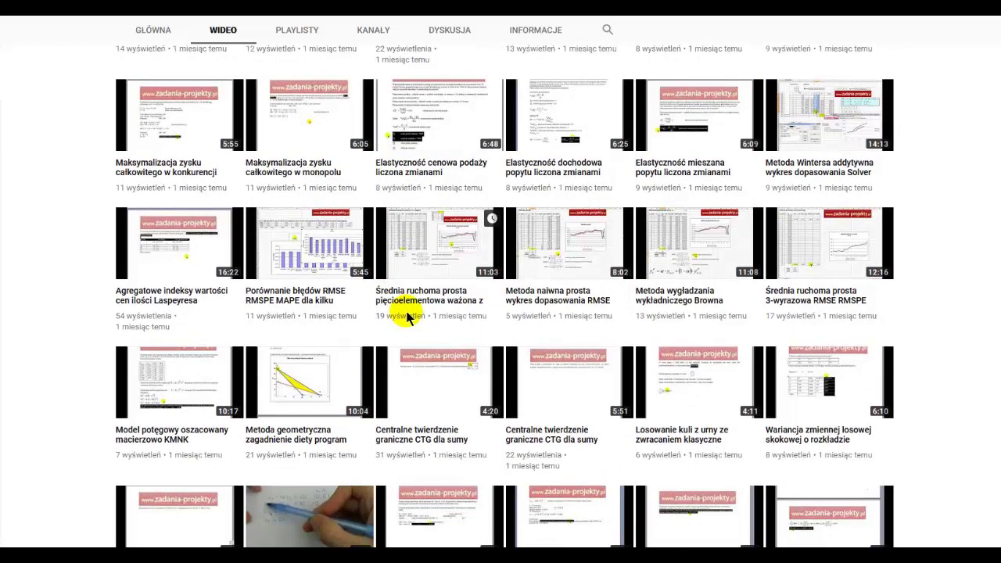
pyautogui.scroll(-1, 406, 317)
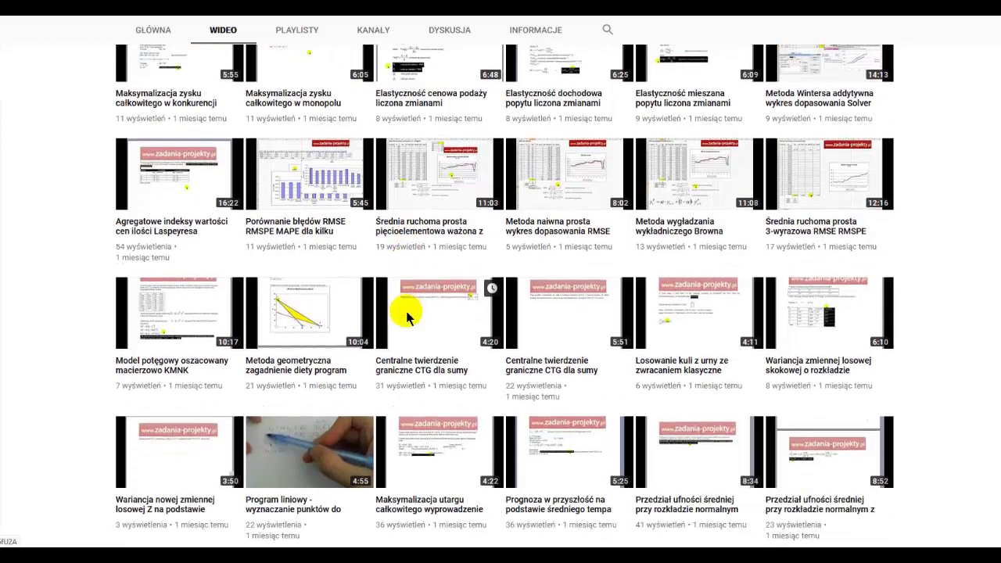